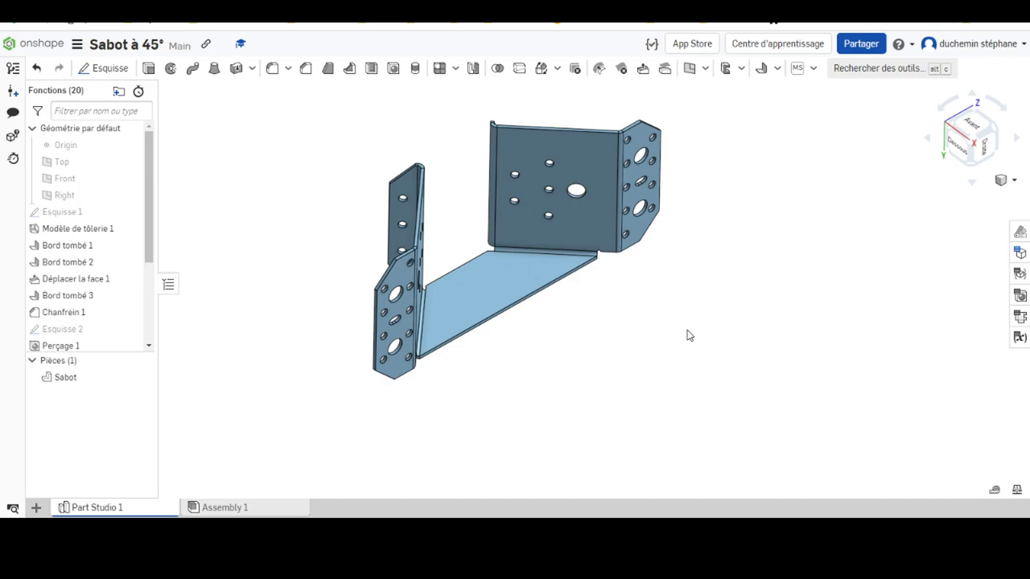
# - Pan the folded 3D Sabot part across the view
pyautogui.moveTo(728, 352); pyautogui.dragTo(696, 335, button='middle')
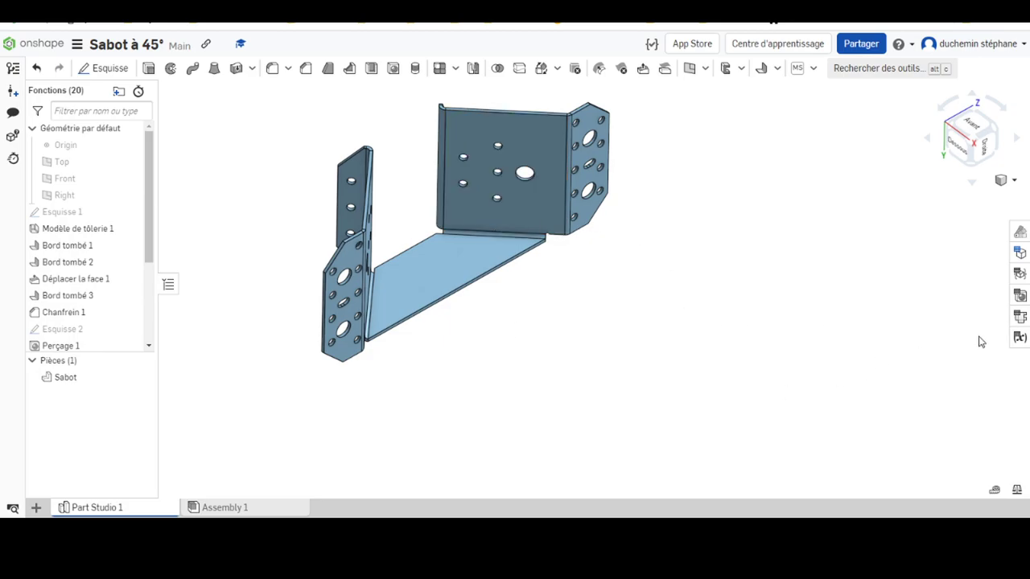
# - Show the Sabot flat pattern, zoom it to fit and rotate it, then close the panel
pyautogui.click(1020, 315)
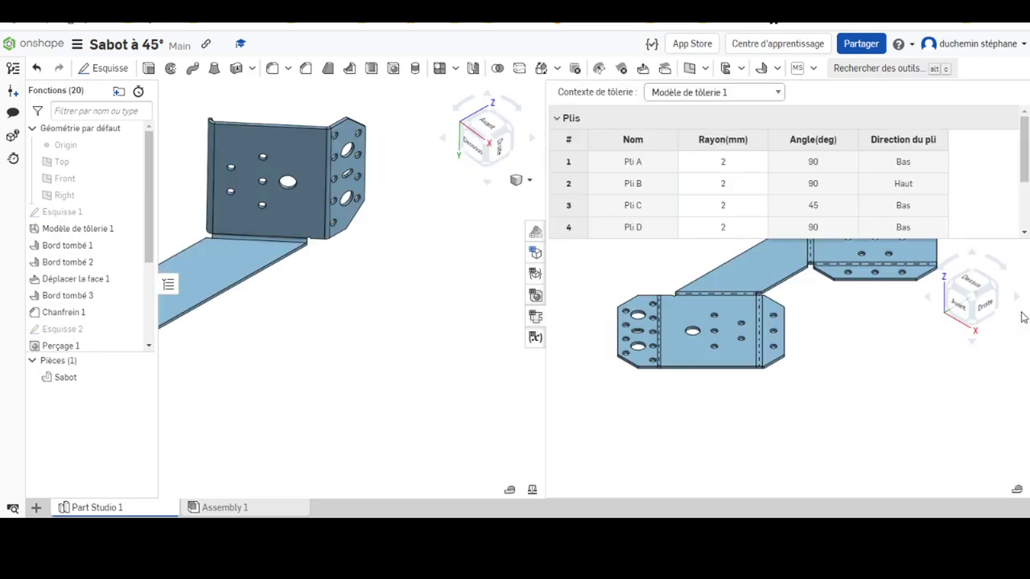
pyautogui.rightClick(839, 339)
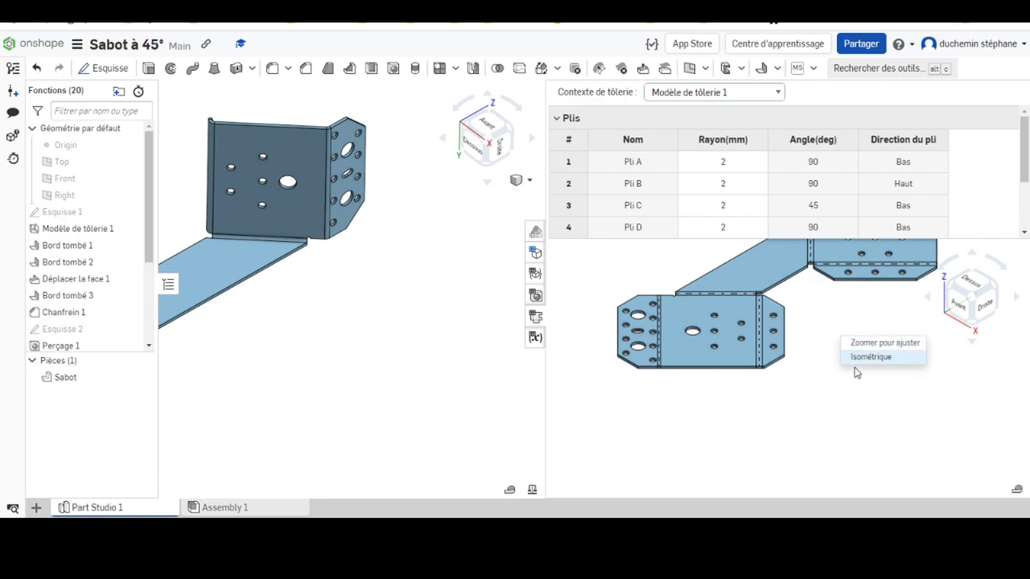
pyautogui.click(859, 344)
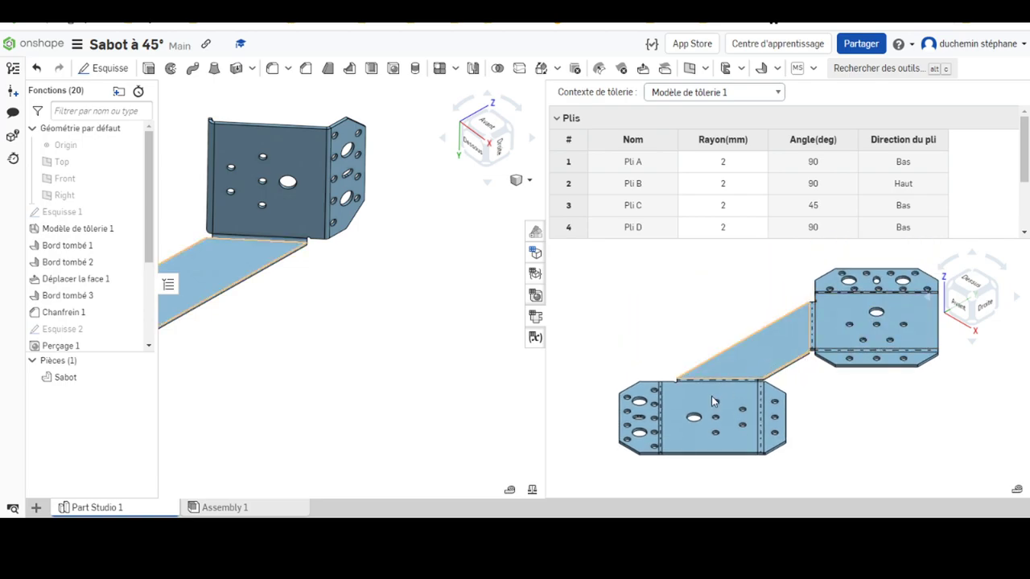
pyautogui.moveTo(689, 304); pyautogui.dragTo(713, 316, button='right')
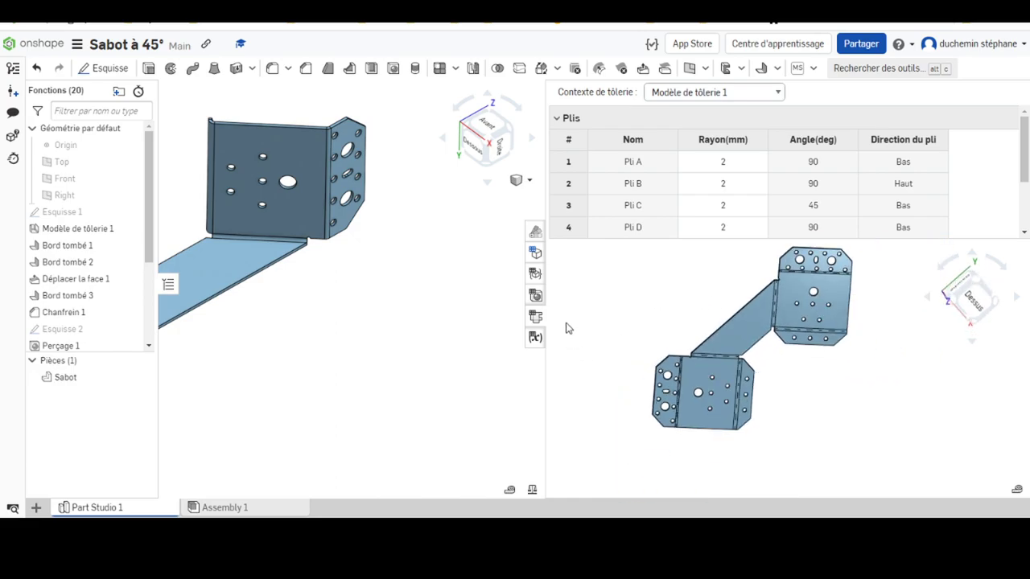
pyautogui.click(535, 316)
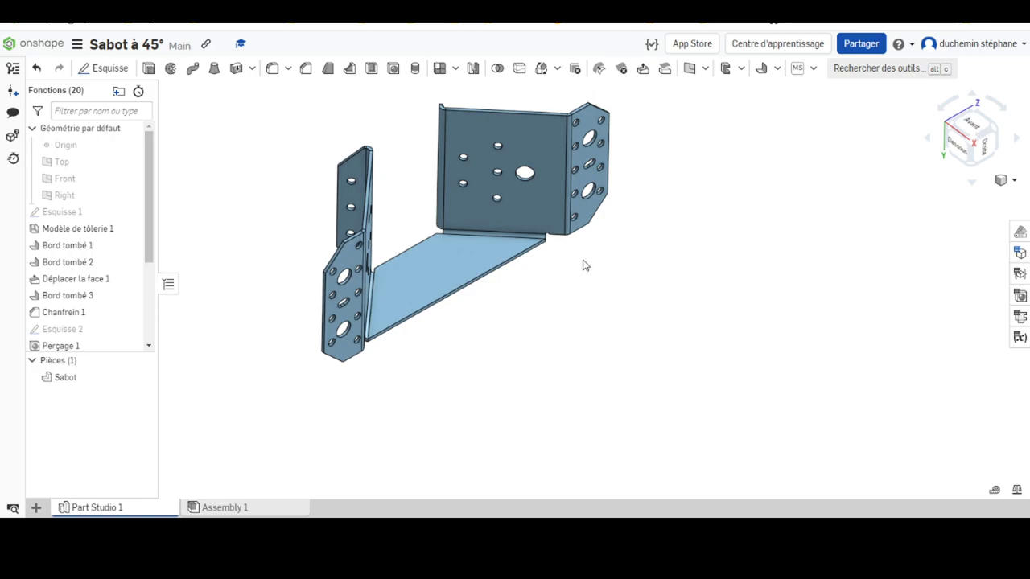
pyautogui.moveTo(521, 351)
pyautogui.mouseDown(button='right')
pyautogui.moveTo(532, 335)
pyautogui.moveTo(492, 363)
pyautogui.moveTo(507, 349)
pyautogui.moveTo(528, 365)
pyautogui.moveTo(545, 341)
pyautogui.moveTo(558, 370)
pyautogui.moveTo(547, 367)
pyautogui.moveTo(540, 400)
pyautogui.moveTo(558, 335)
pyautogui.moveTo(582, 370)
pyautogui.moveTo(563, 263)
pyautogui.mouseUp(button='right')
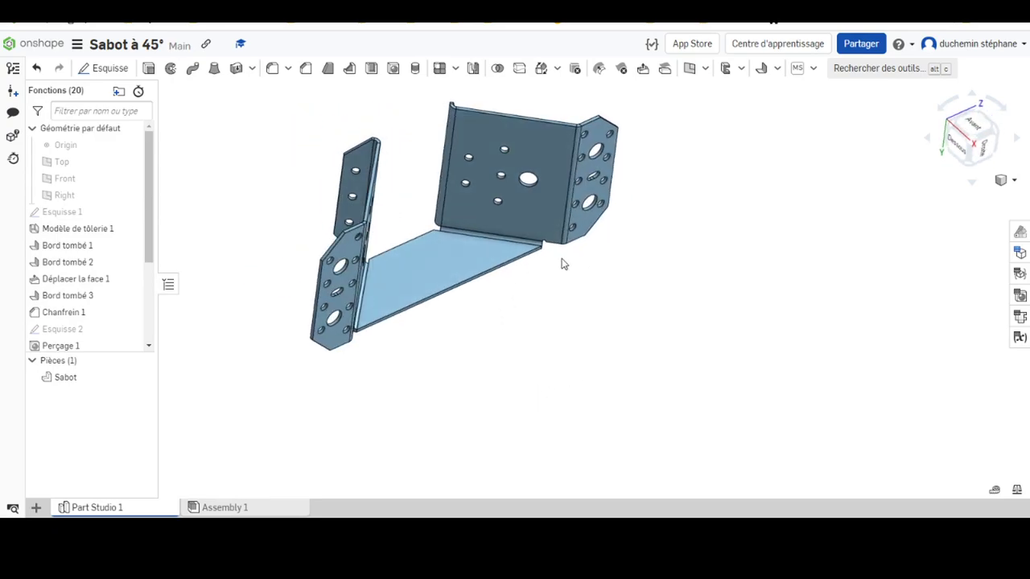
# - Create Drawing 1 from the A3H-PERSO.dwt template with no initial view (Aucune vue)
pyautogui.click(36, 507)
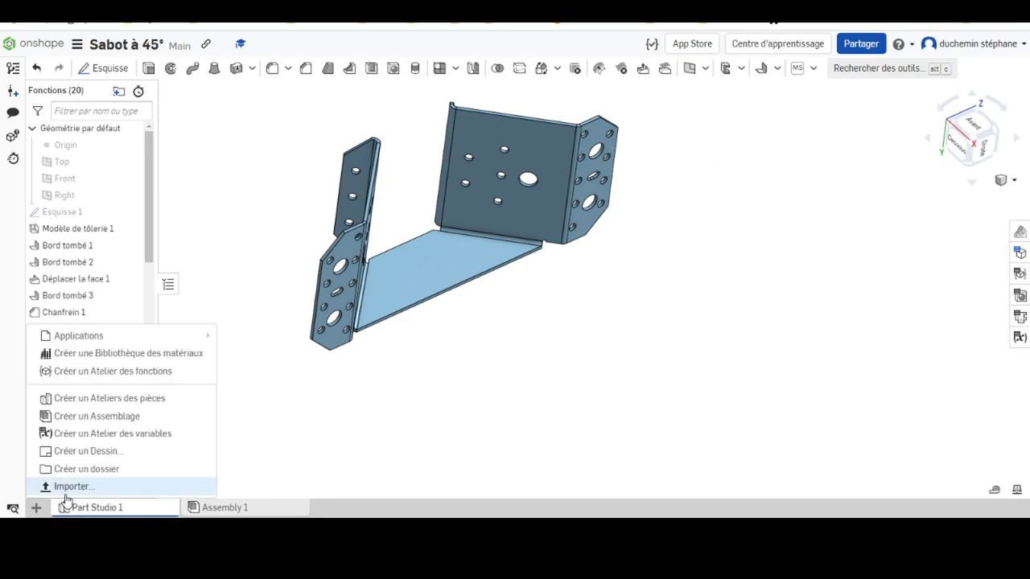
pyautogui.click(100, 451)
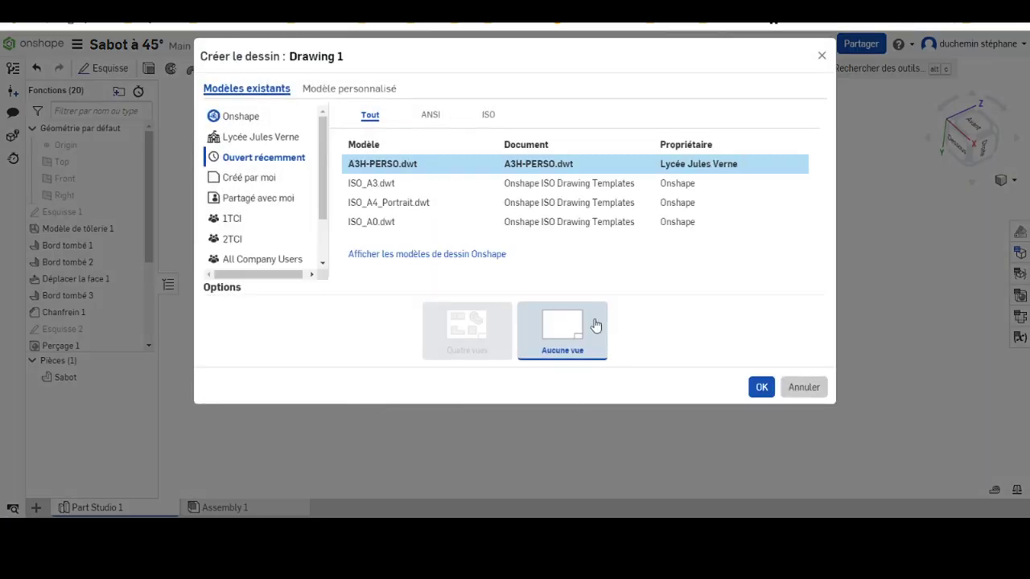
pyautogui.click(374, 167)
pyautogui.click(758, 387)
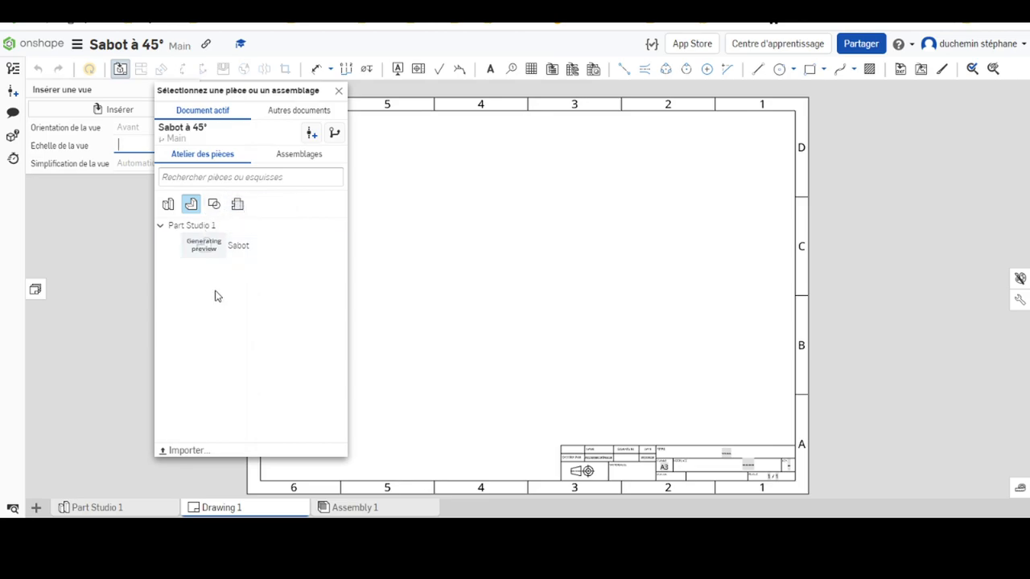
# - Filter the parts list to Mises à plat and pick Flat pattern of Sabot
pyautogui.click(237, 206)
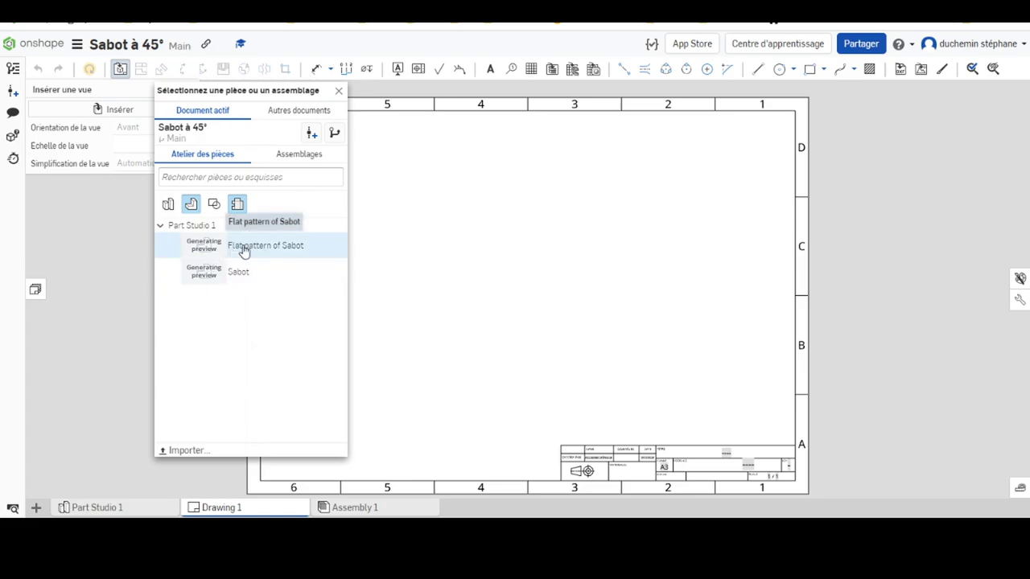
pyautogui.click(243, 251)
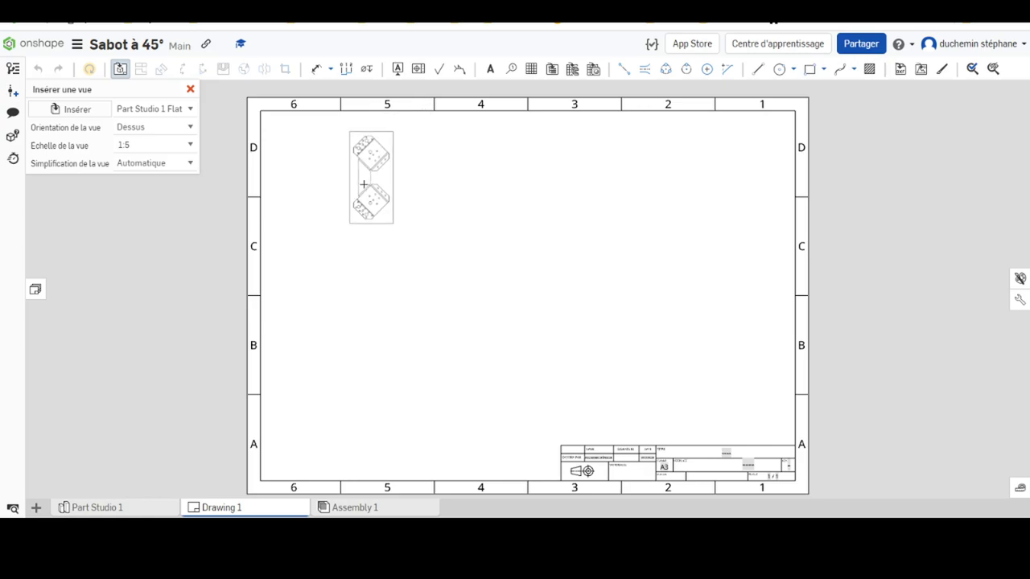
# - Set the view scale to 1:1 and place the Sabot flat-pattern view on the sheet
pyautogui.click(190, 149)
pyautogui.scroll(2, 158, 195)
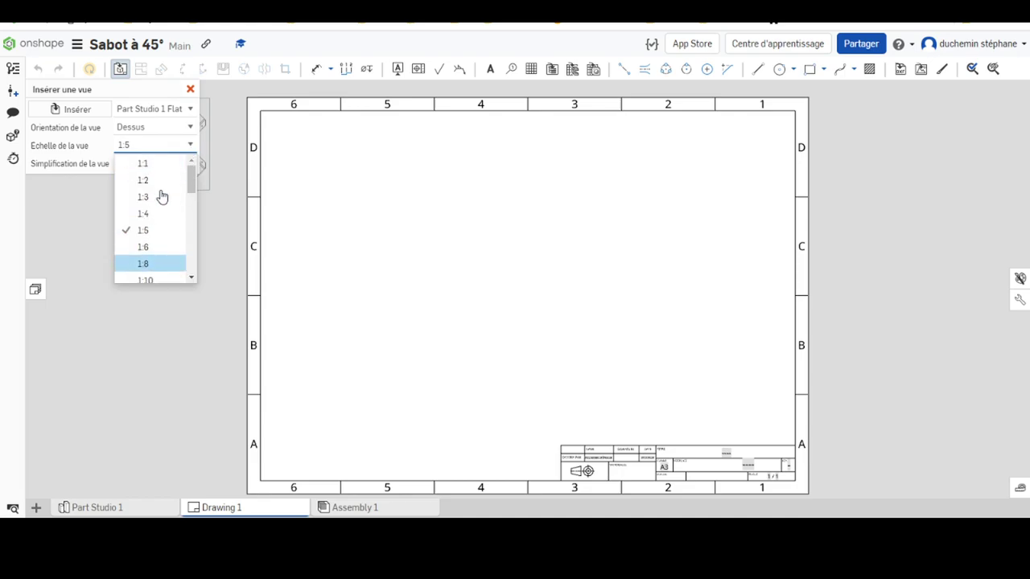
pyautogui.click(149, 161)
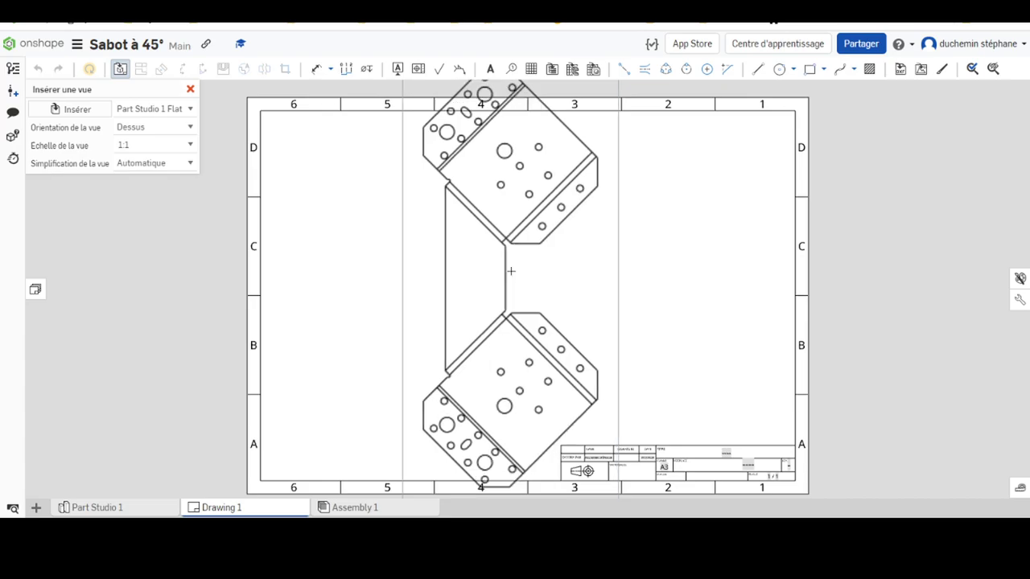
pyautogui.click(505, 227)
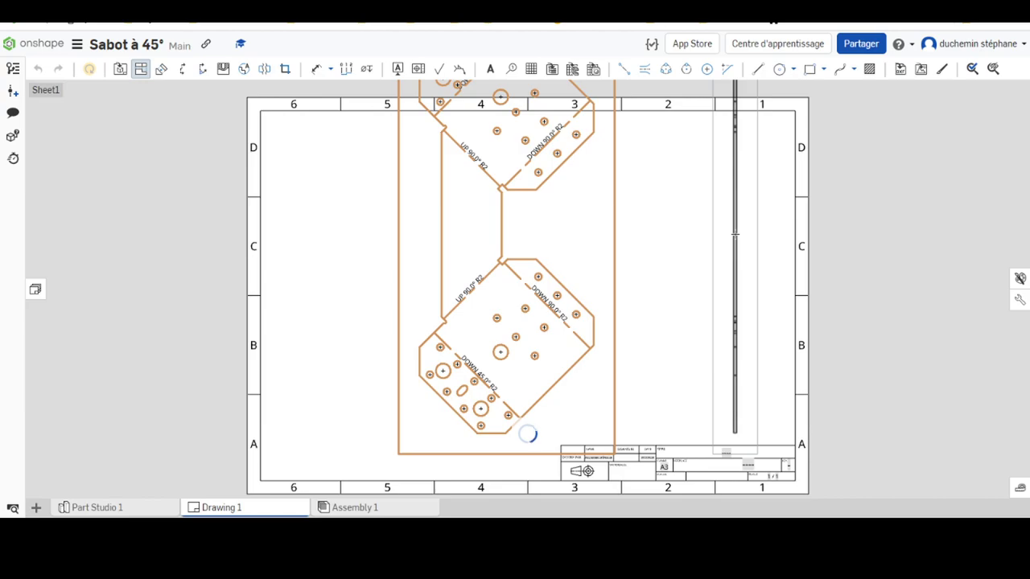
# - Align the flat-pattern view horizontally using a straight edge, then drag it to the sheet centre
pyautogui.press('Escape')
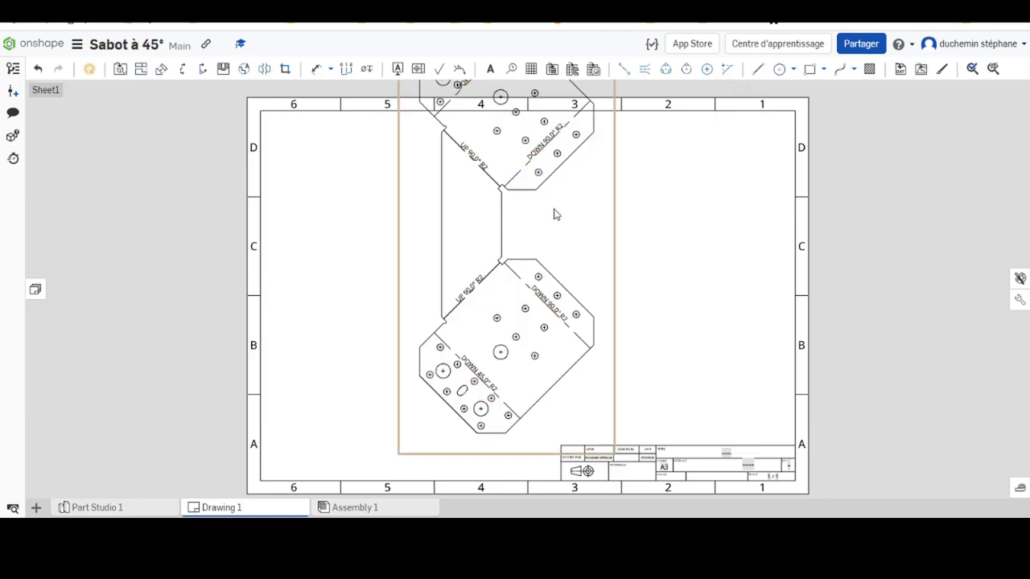
pyautogui.rightClick(635, 212)
pyautogui.click(567, 219)
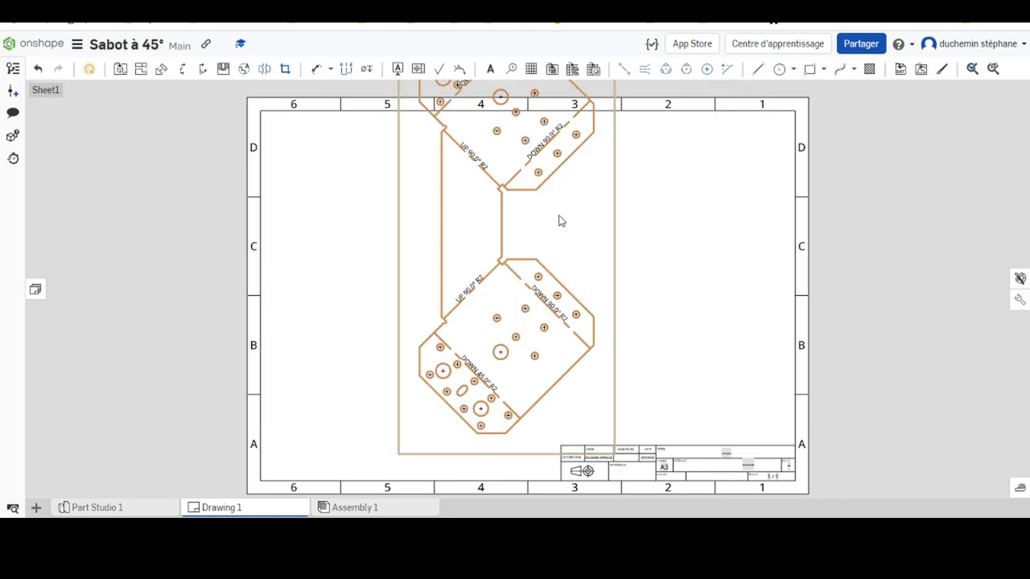
pyautogui.rightClick(561, 198)
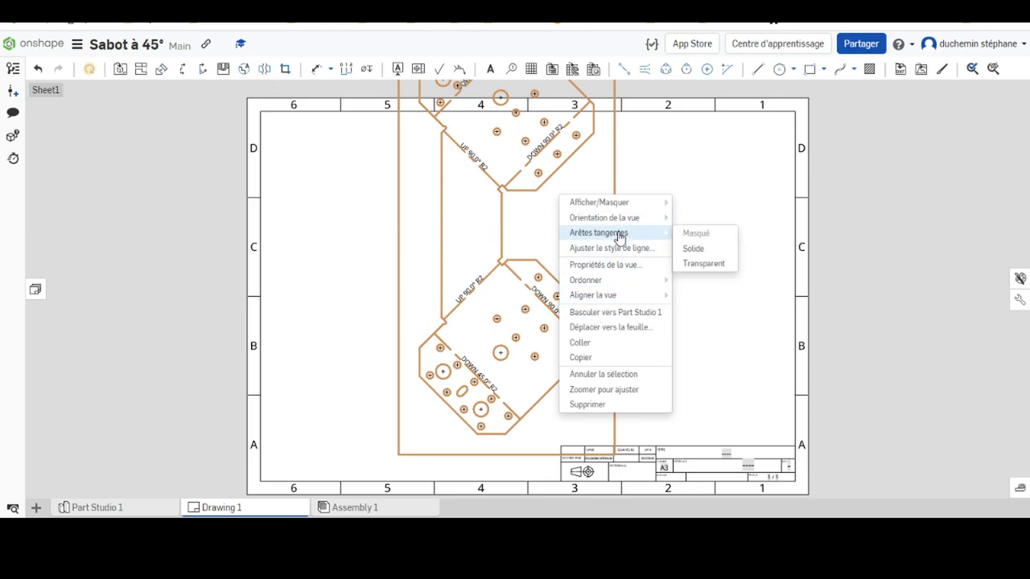
pyautogui.moveTo(593, 296)
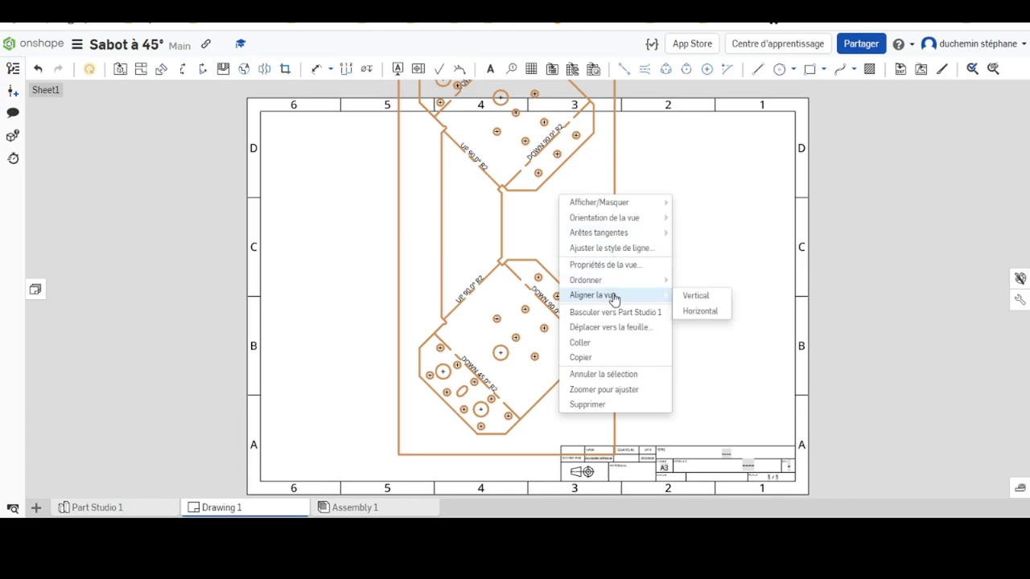
pyautogui.click(702, 313)
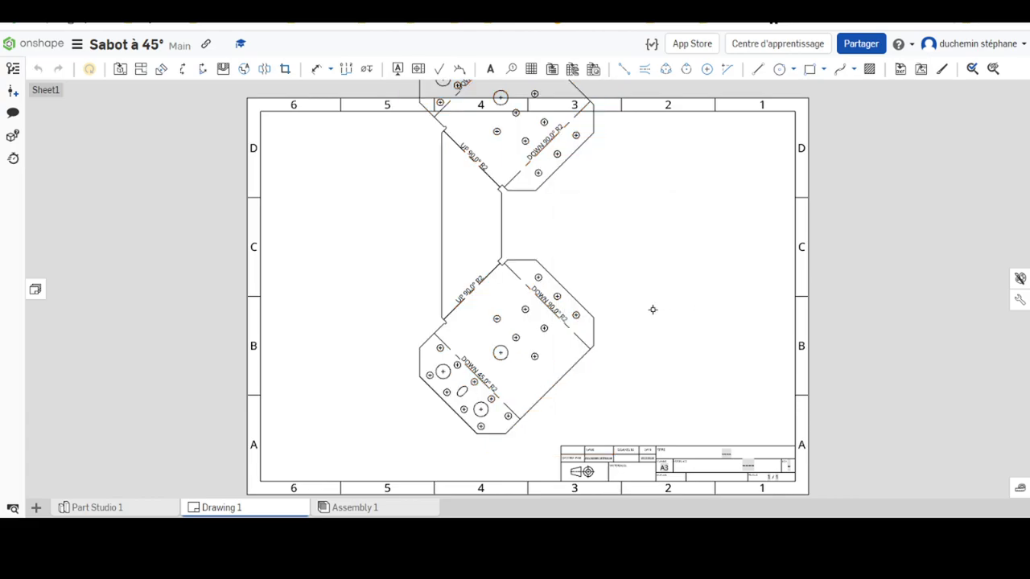
pyautogui.click(441, 230)
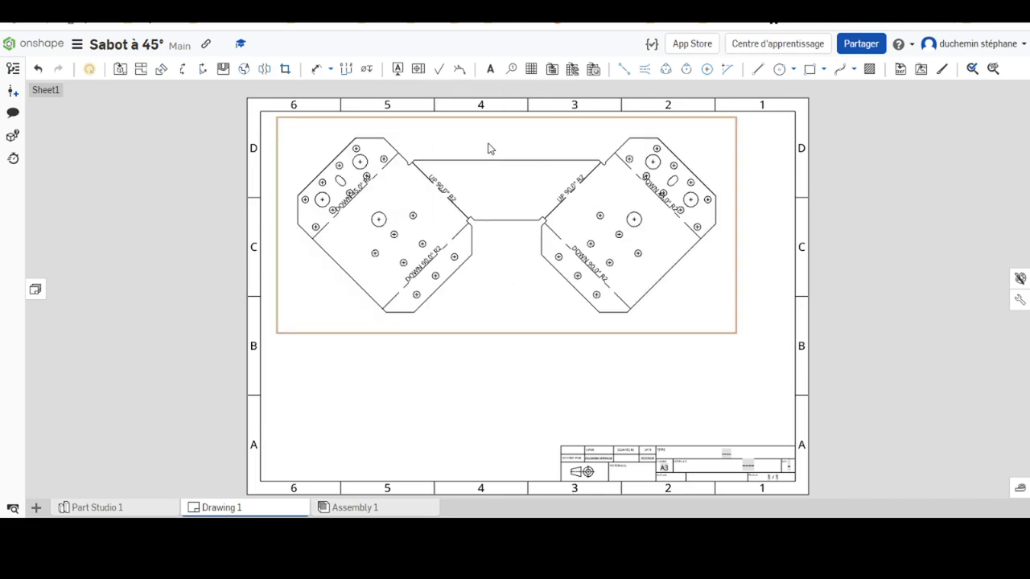
pyautogui.moveTo(510, 338); pyautogui.dragTo(545, 395)
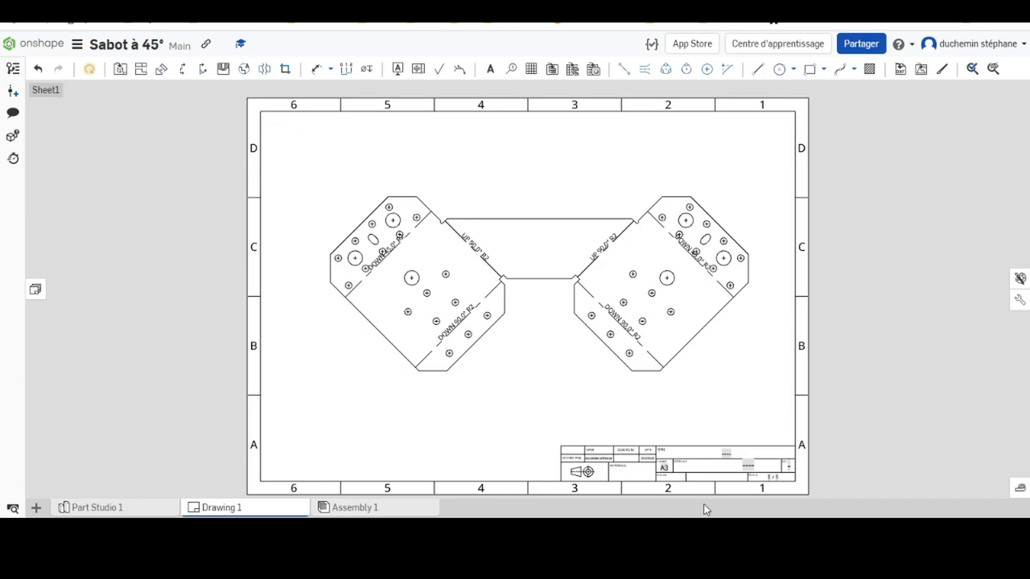
pyautogui.scroll(-3, 588, 306)
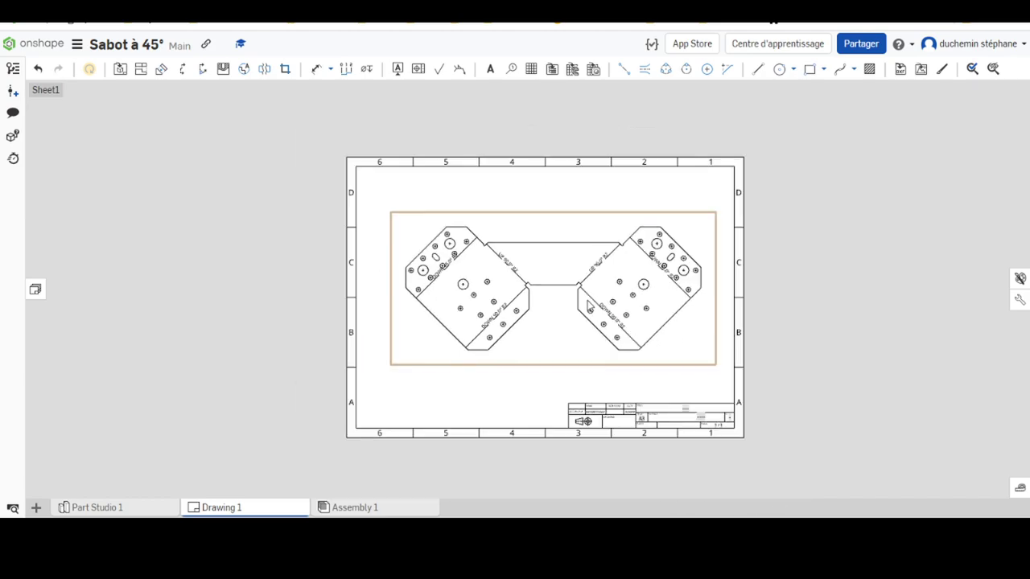
pyautogui.scroll(3, 568, 298)
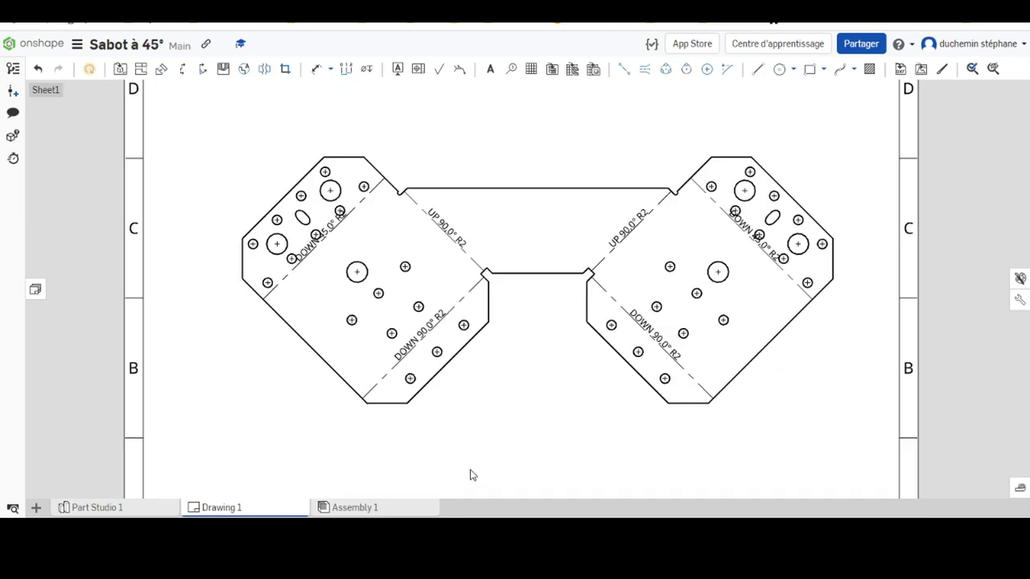
pyautogui.scroll(2, 349, 294)
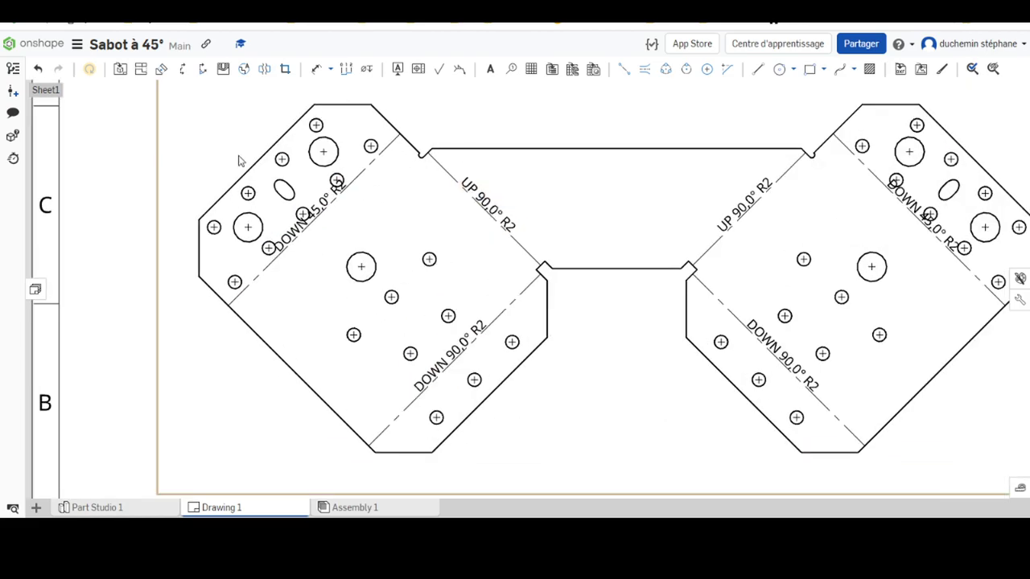
pyautogui.scroll(-2, 617, 362)
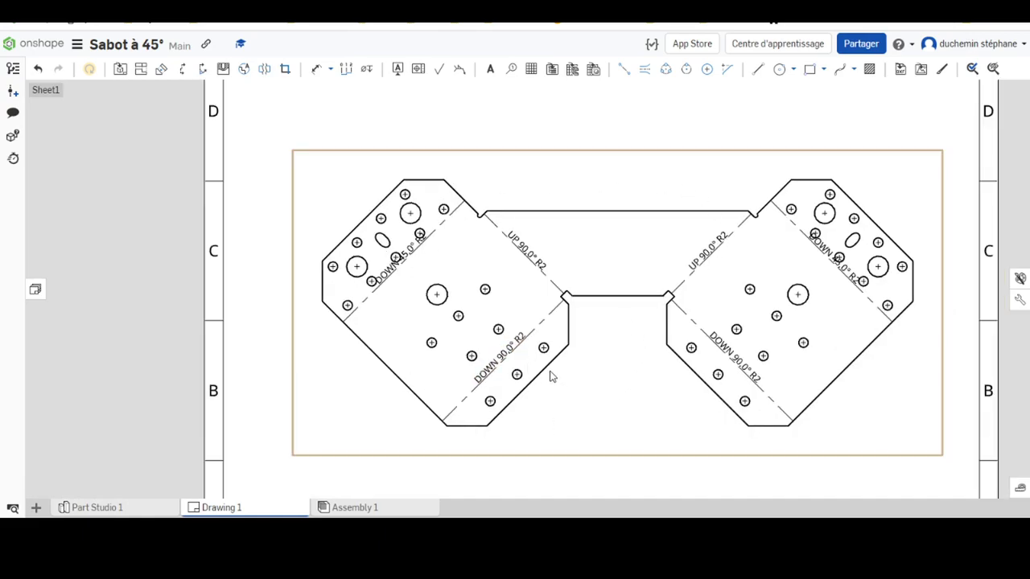
pyautogui.scroll(2, 366, 241)
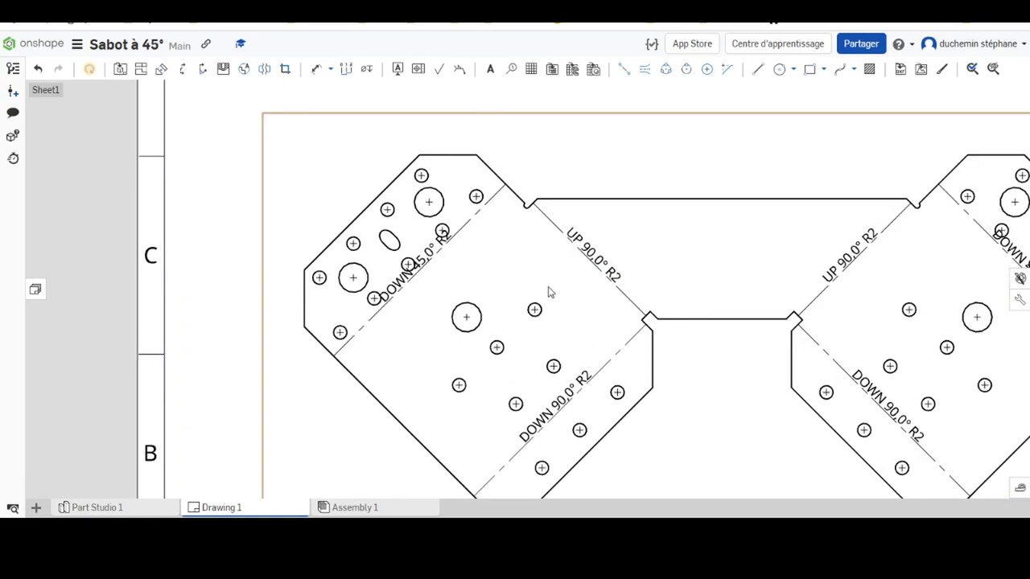
pyautogui.scroll(3, 547, 291)
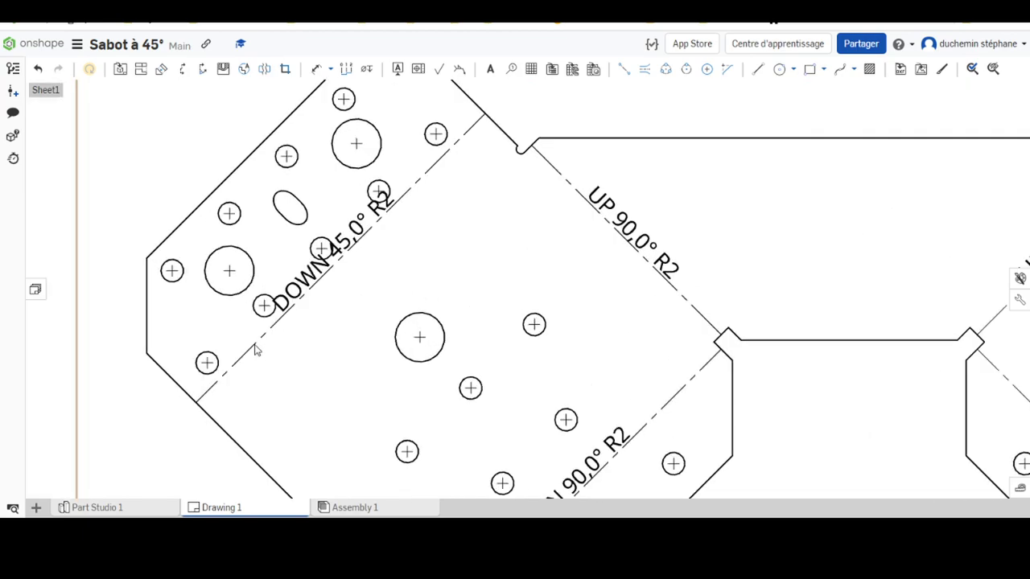
pyautogui.click(207, 363)
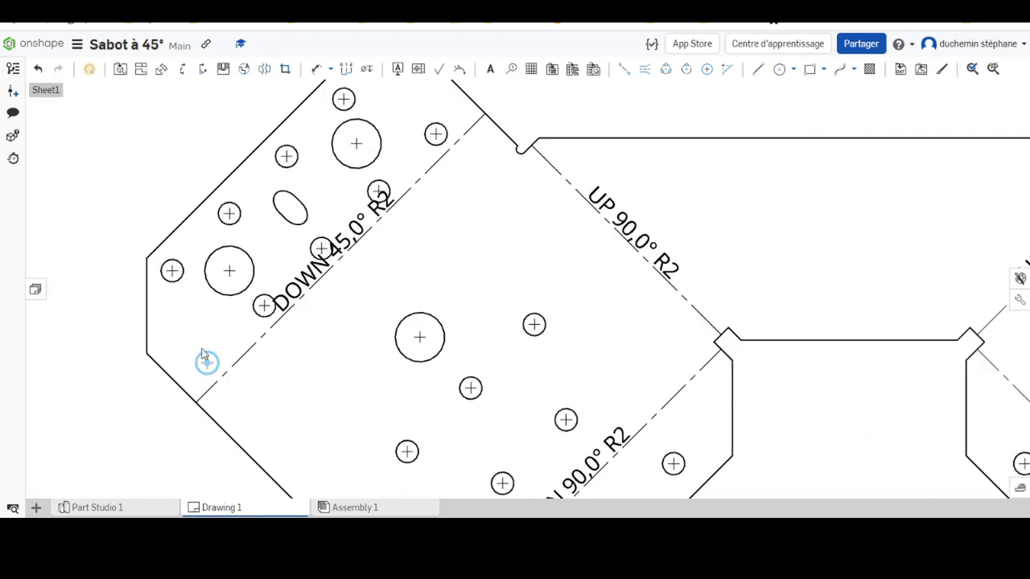
pyautogui.click(173, 272)
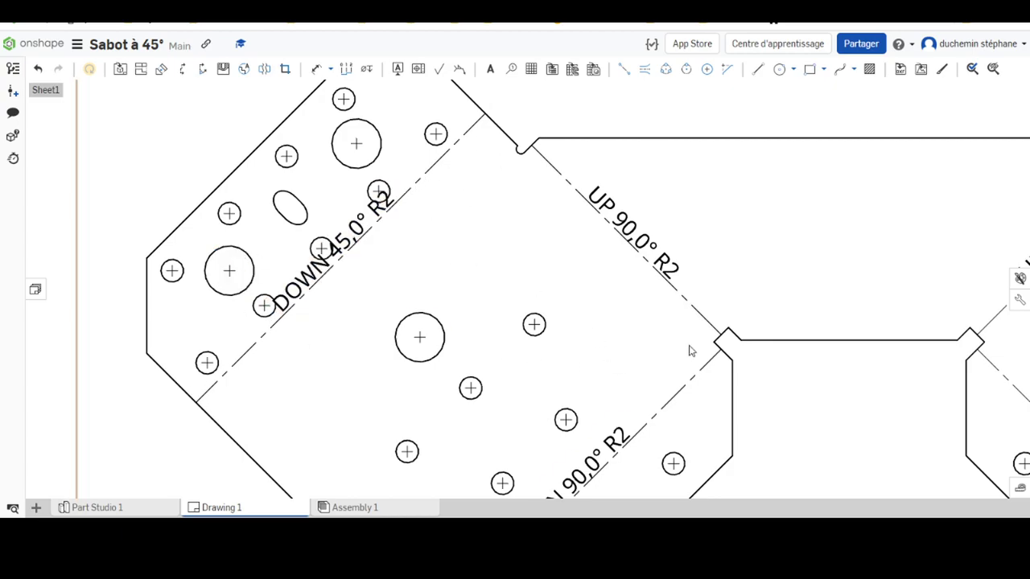
pyautogui.scroll(-3, 501, 317)
pyautogui.scroll(2, 542, 320)
pyautogui.scroll(2, 555, 322)
pyautogui.scroll(-3, 772, 342)
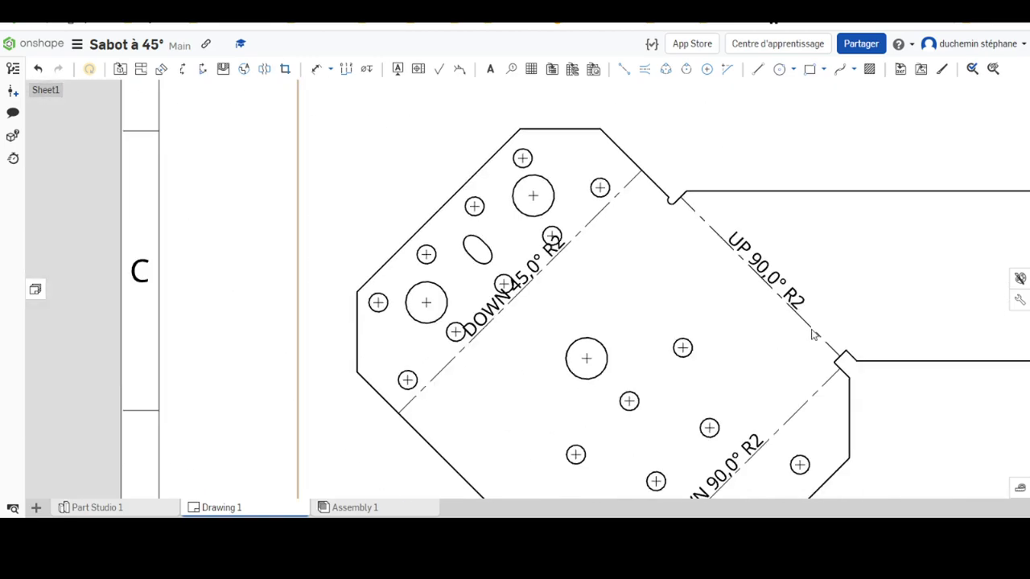
pyautogui.scroll(-2, 805, 338)
pyautogui.scroll(-3, 952, 378)
pyautogui.scroll(-2, 941, 383)
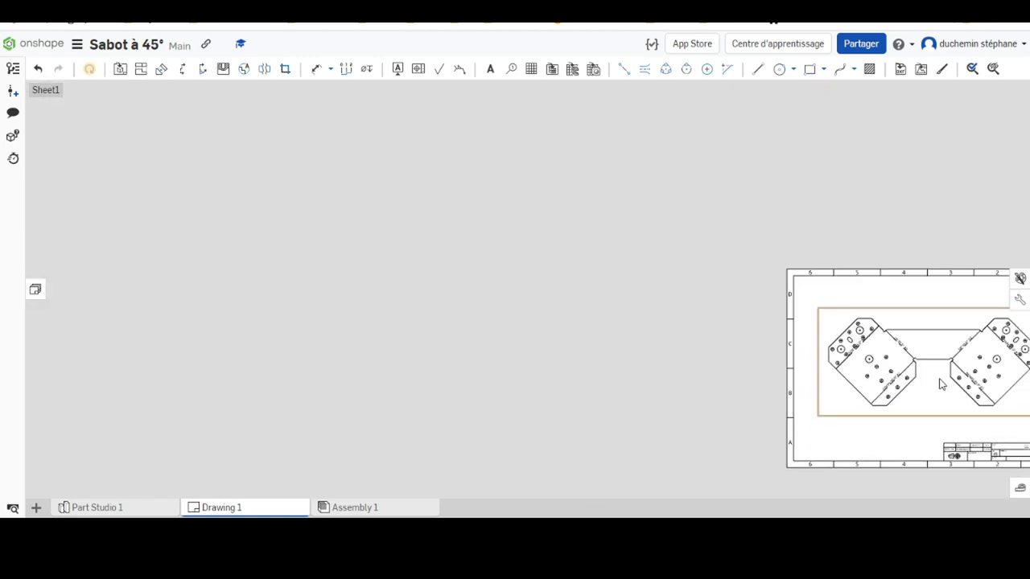
pyautogui.moveTo(940, 384); pyautogui.dragTo(518, 303, button='middle')
pyautogui.scroll(1, 517, 304)
pyautogui.scroll(4, 517, 290)
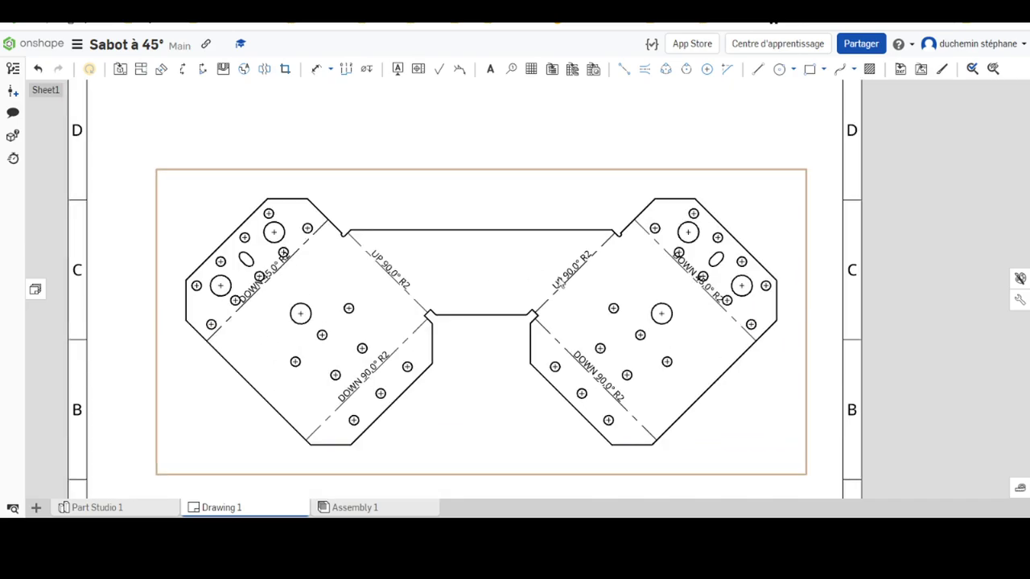
pyautogui.click(690, 267)
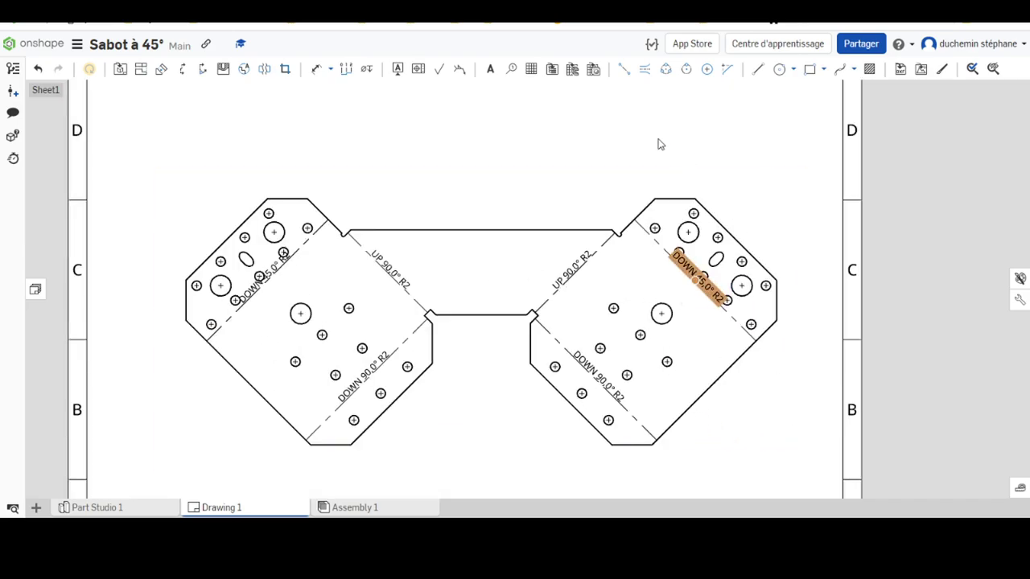
pyautogui.press('Escape')
pyautogui.scroll(-3, 586, 462)
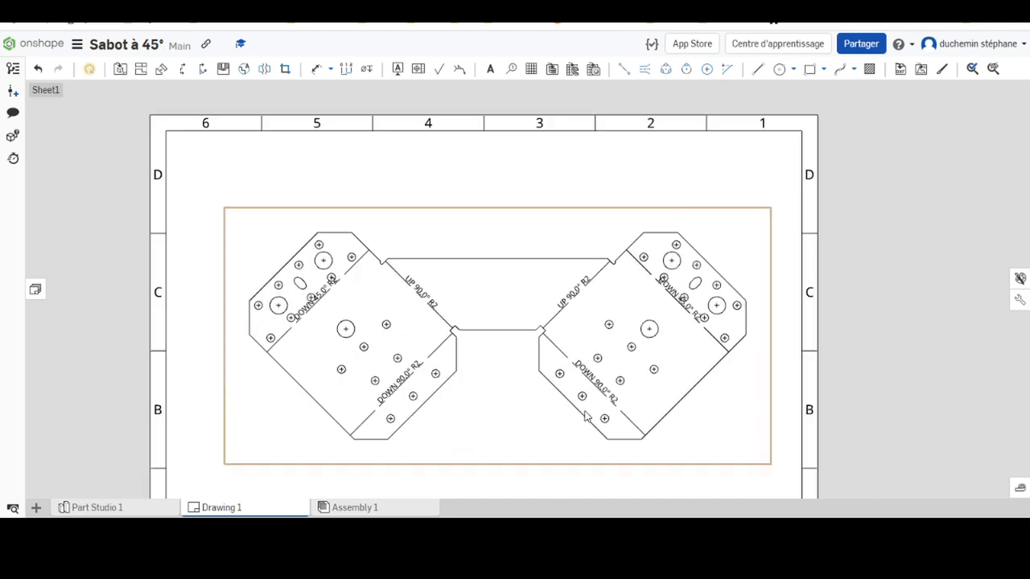
# - Open the export dialog for Drawing 1 and name the file 'Développé du sabot'
pyautogui.rightClick(202, 513)
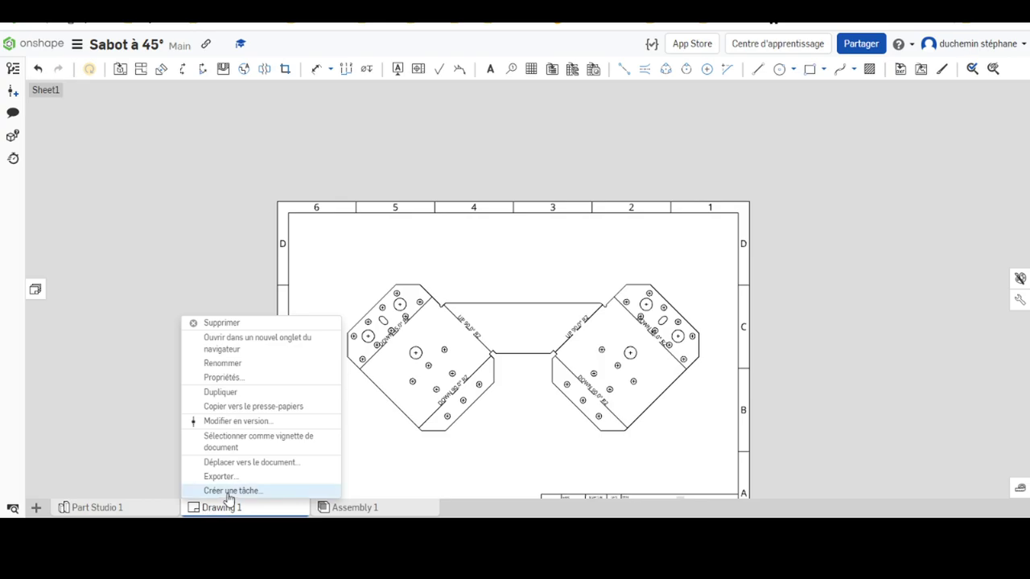
pyautogui.click(227, 477)
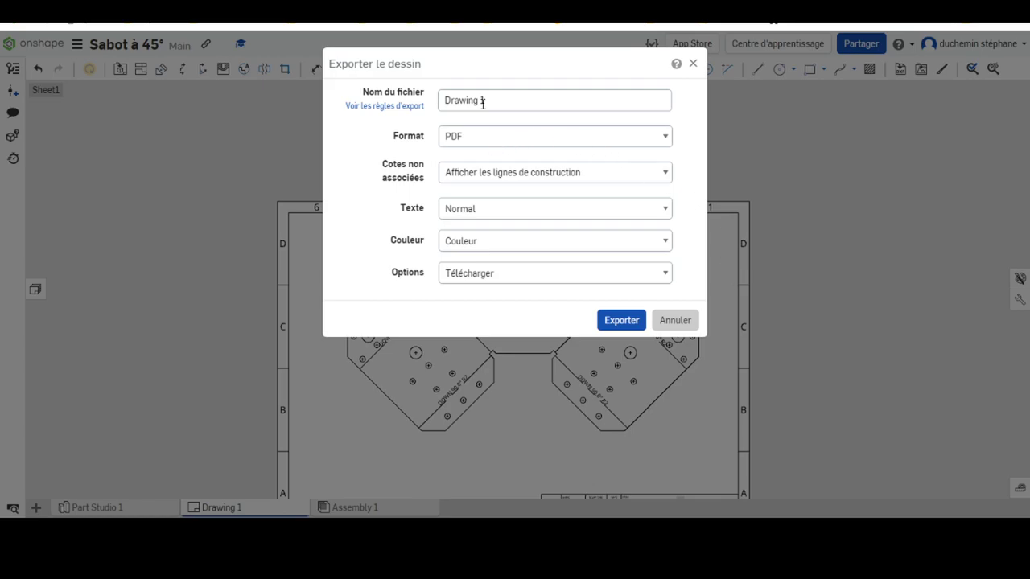
pyautogui.tripleClick(498, 98)
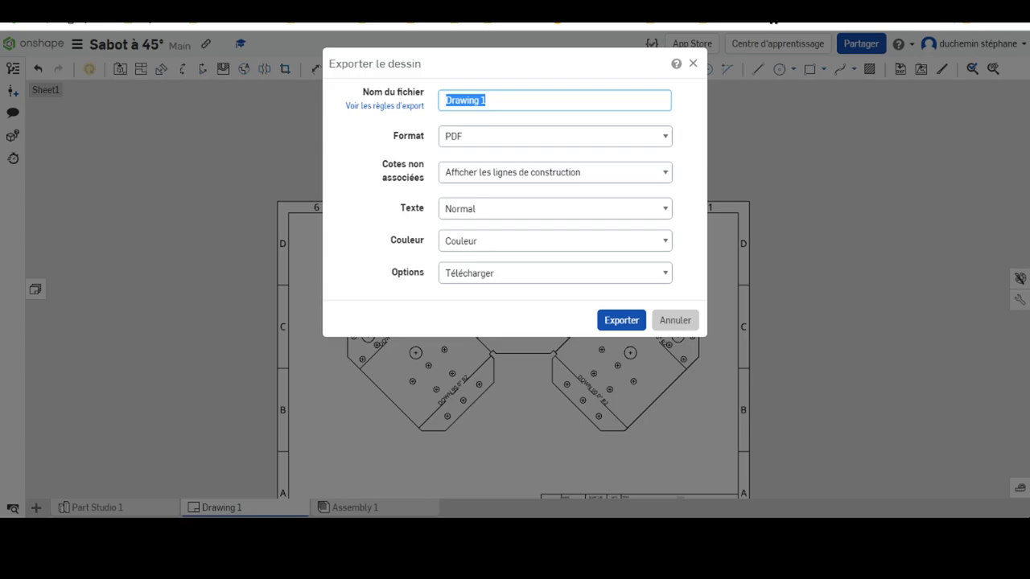
pyautogui.write('Développé du sabot')
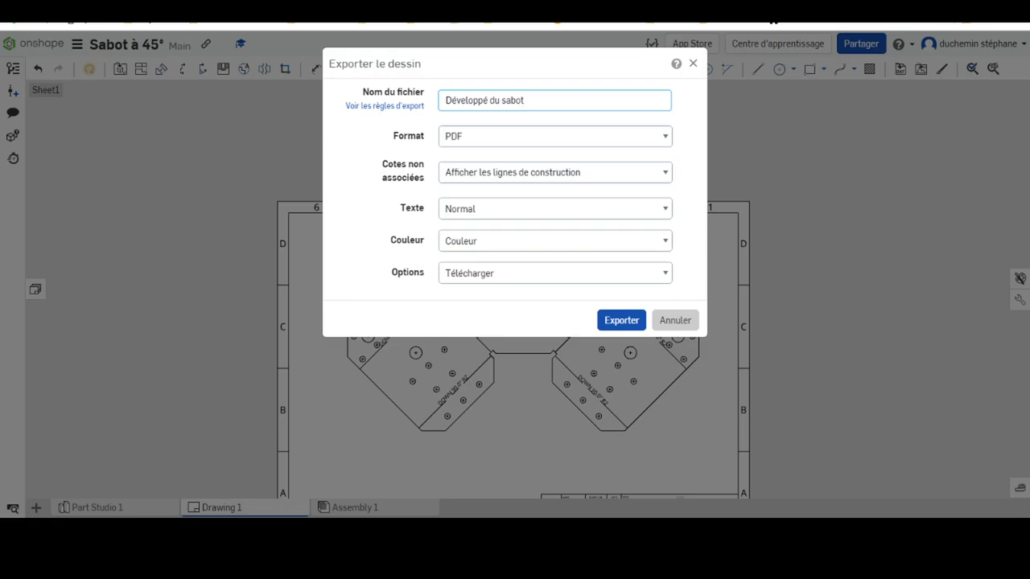
# - Export as DXF Release 14, text exploded into polylines, with the Télécharger download option
pyautogui.click(483, 143)
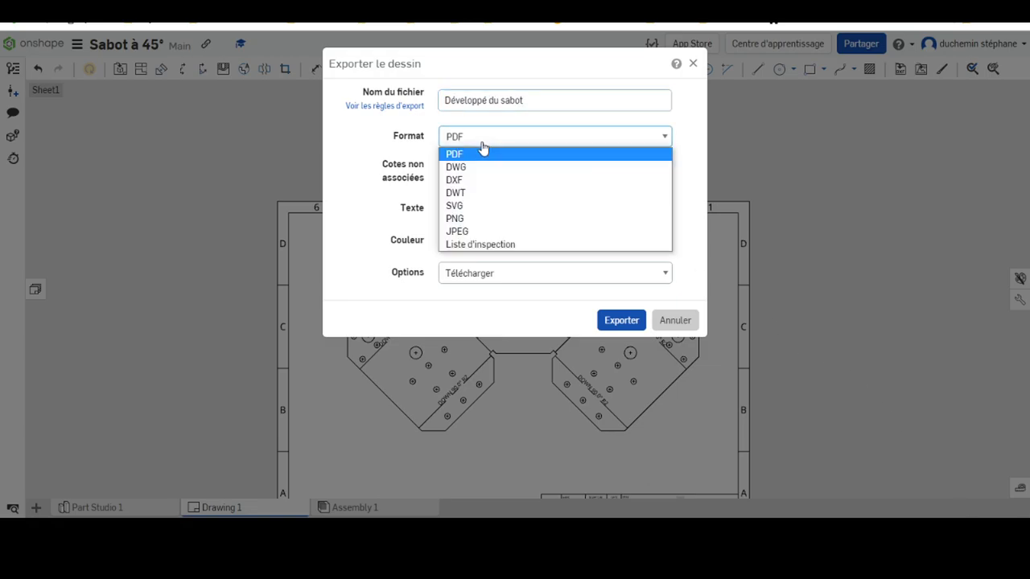
pyautogui.press('Escape')
pyautogui.press('Return')
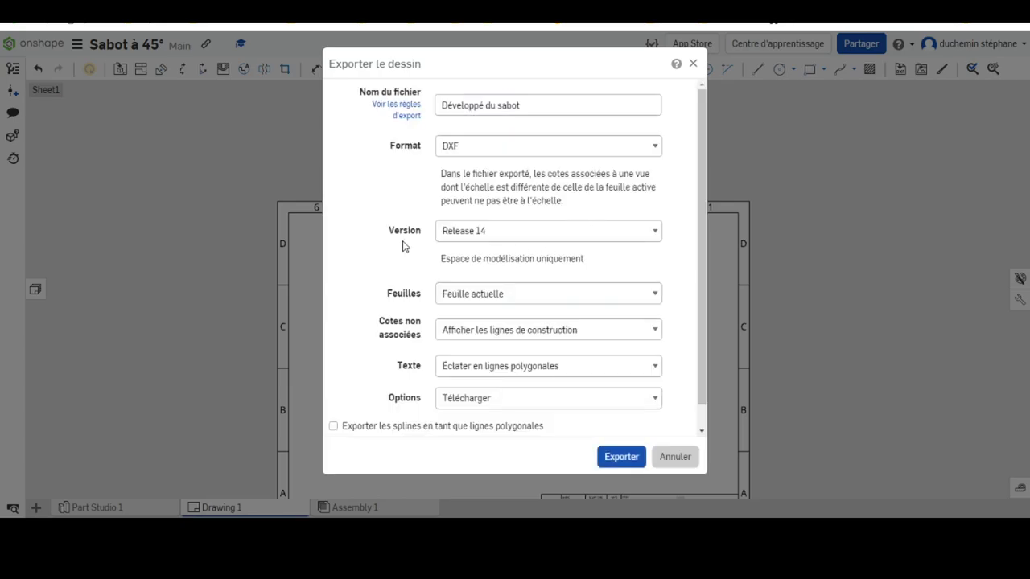
pyautogui.click(513, 232)
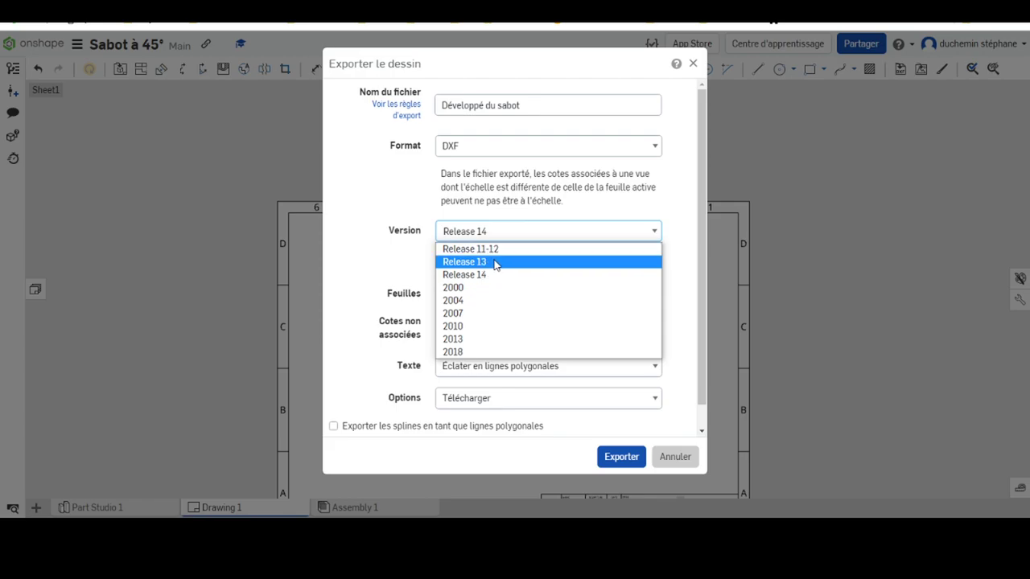
pyautogui.click(473, 275)
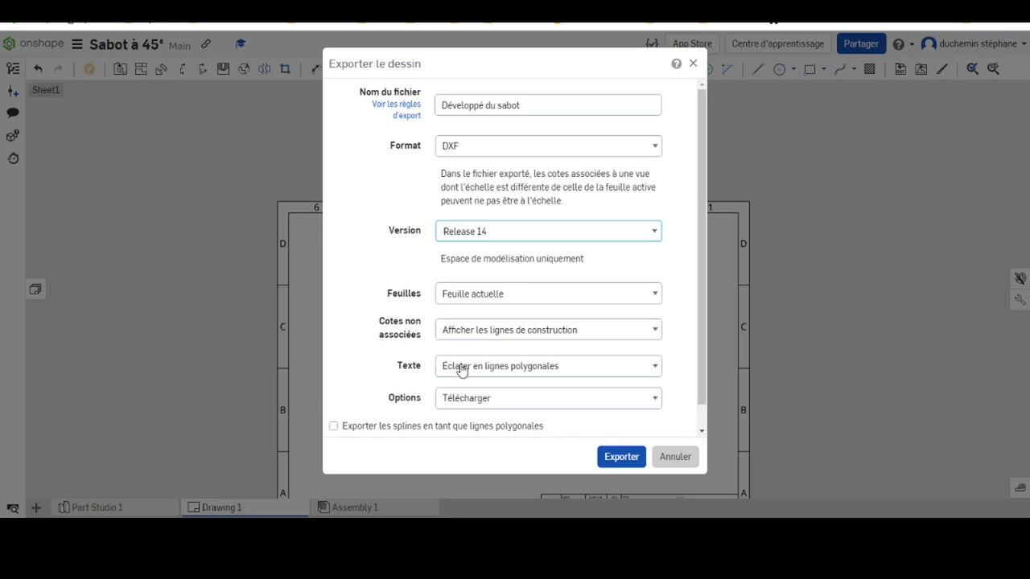
pyautogui.click(654, 368)
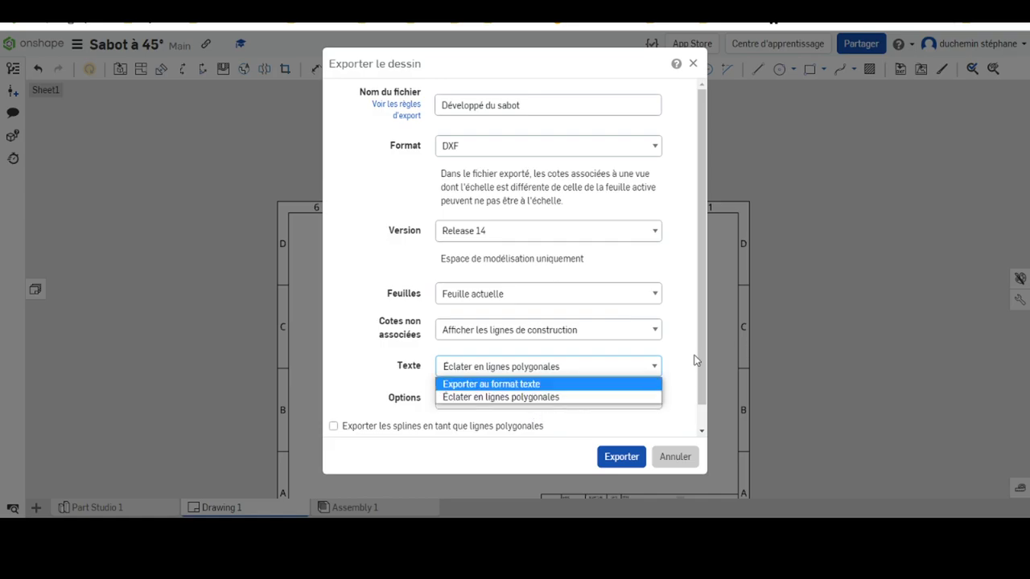
pyautogui.click(561, 397)
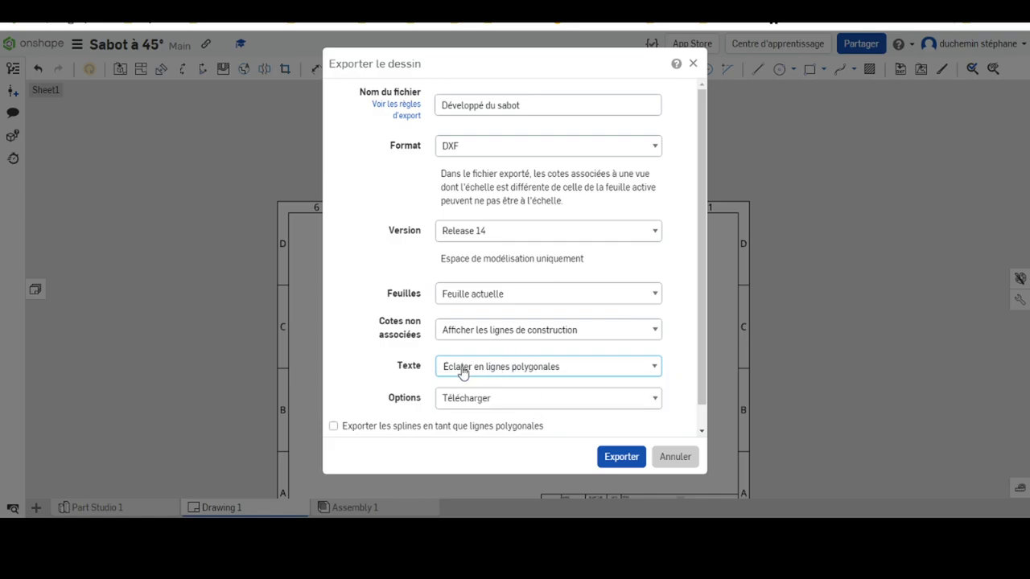
pyautogui.click(450, 399)
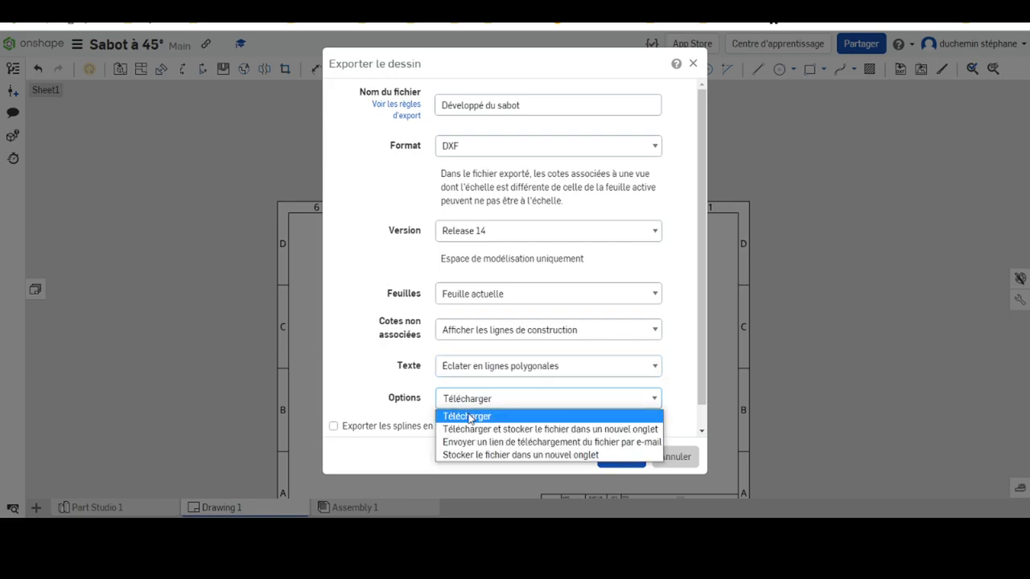
pyautogui.click(471, 416)
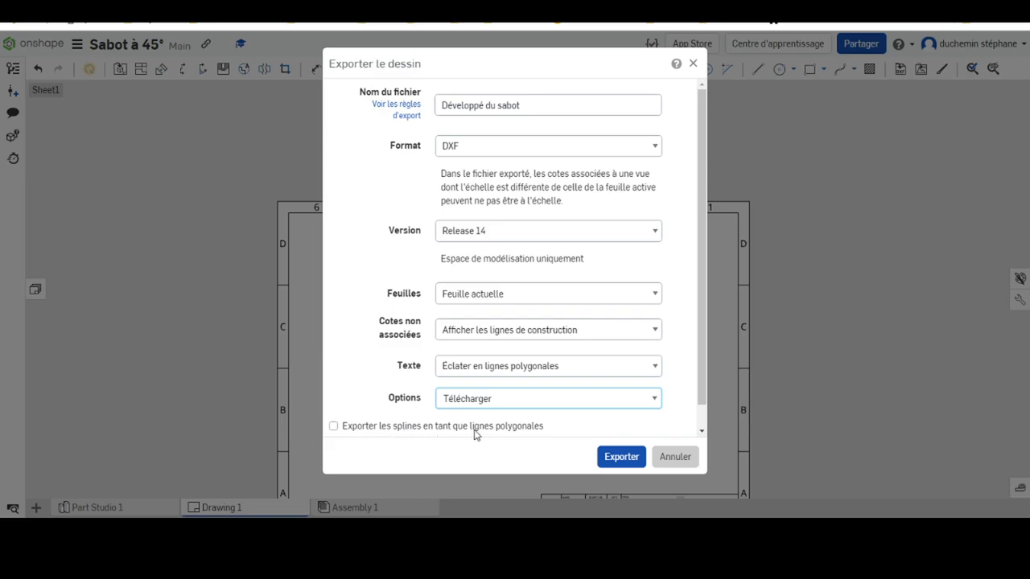
pyautogui.click(635, 460)
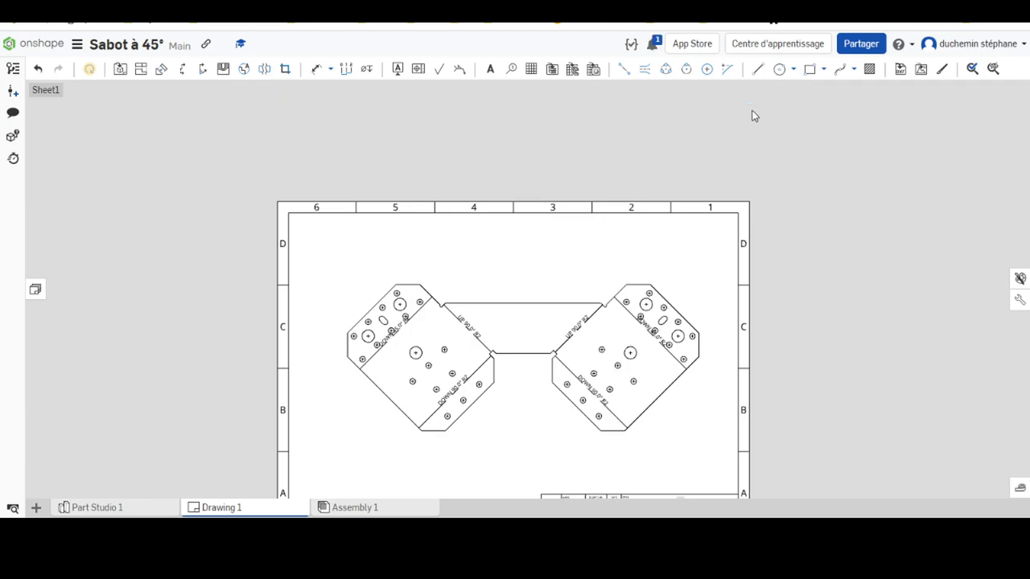
# - Check the 'Export terminé' notification and open the options for the downloaded Développé du sabot.dxf
pyautogui.click(651, 44)
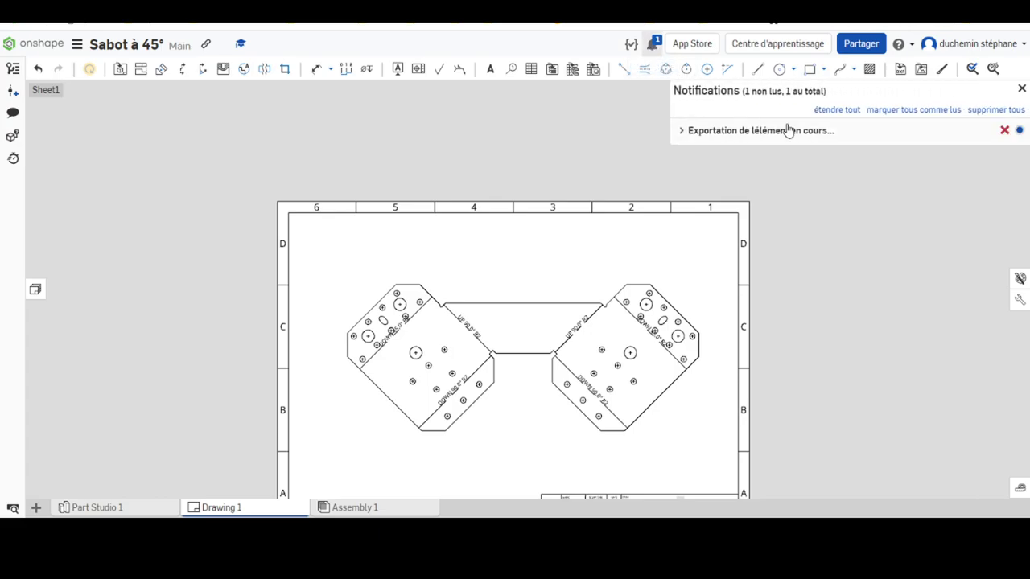
pyautogui.click(680, 133)
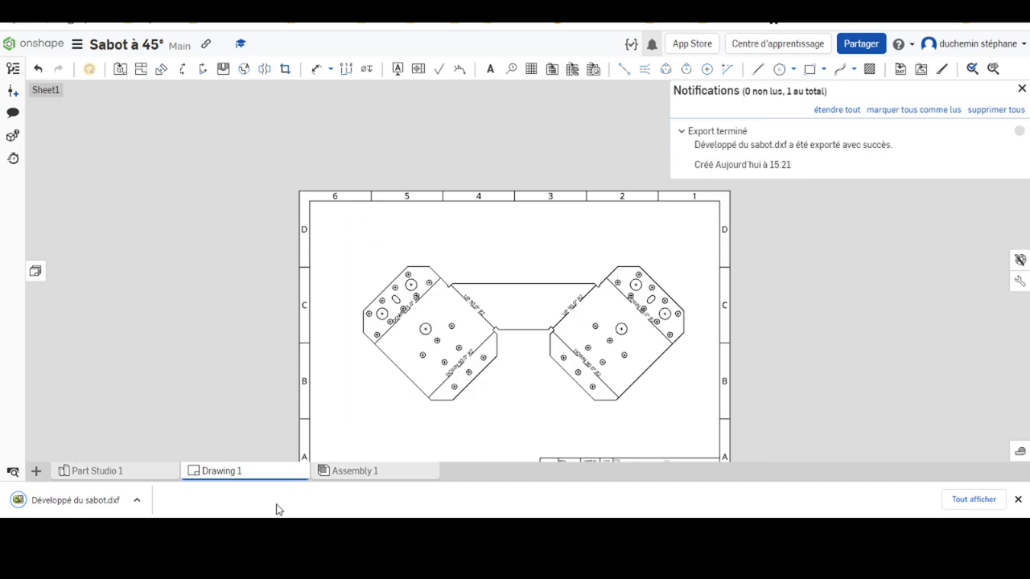
pyautogui.click(137, 500)
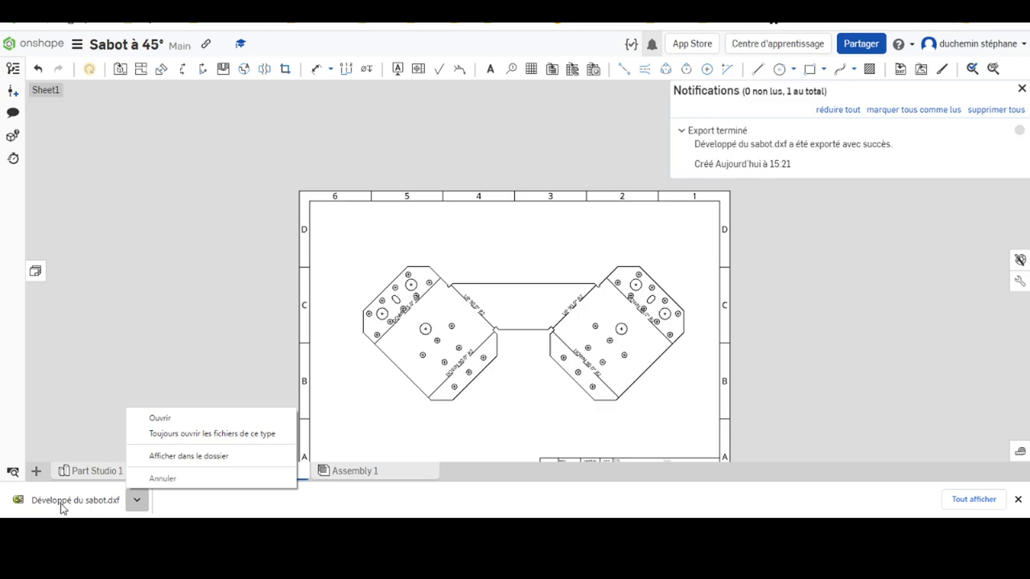
# - Open Développé du sabot.dxf in eDrawings and zoom in and out to inspect the bend labels
pyautogui.click(54, 503)
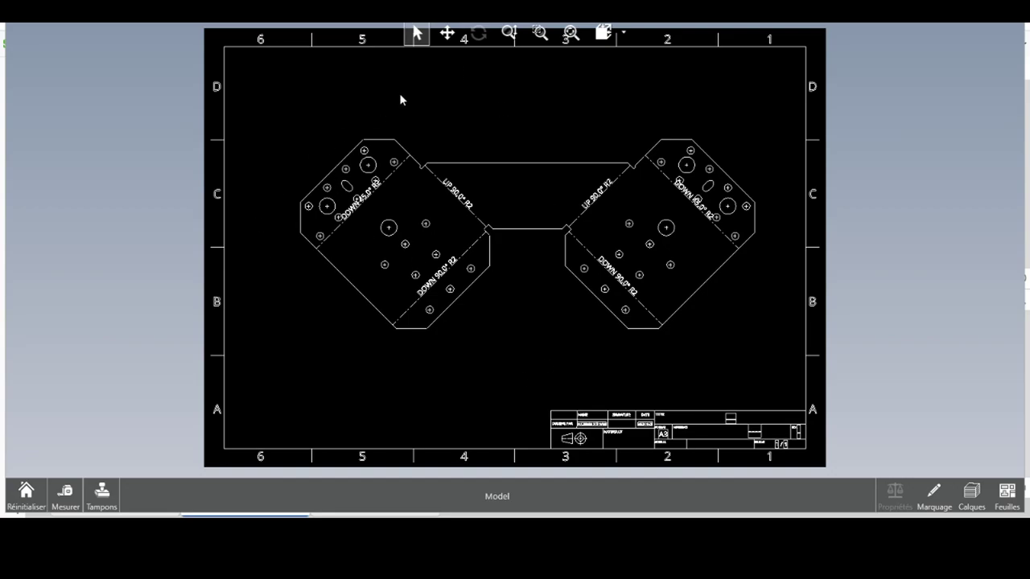
pyautogui.scroll(-2, 472, 114)
pyautogui.scroll(-2, 450, 209)
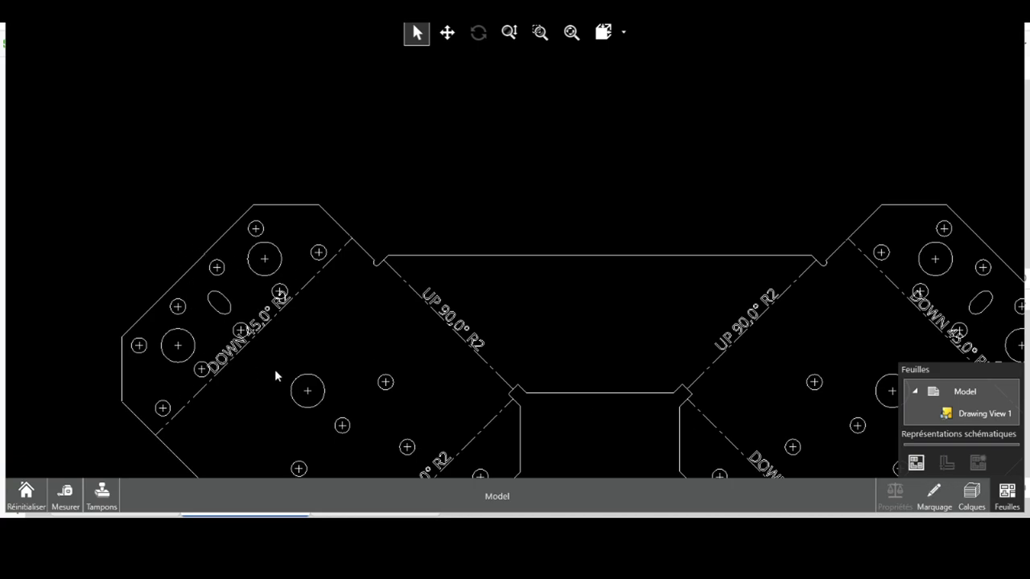
pyautogui.scroll(2, 412, 392)
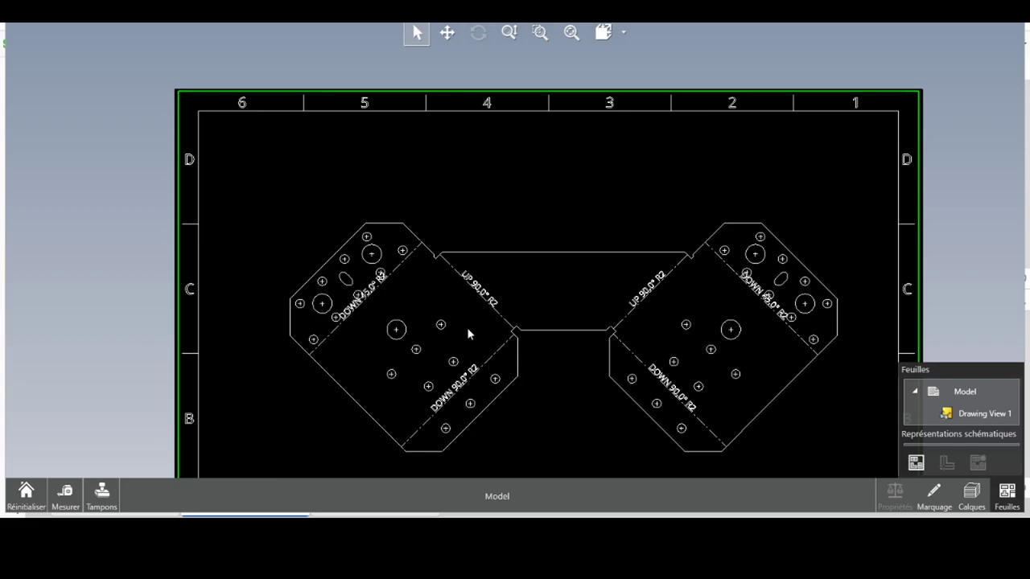
pyautogui.scroll(-3, 646, 366)
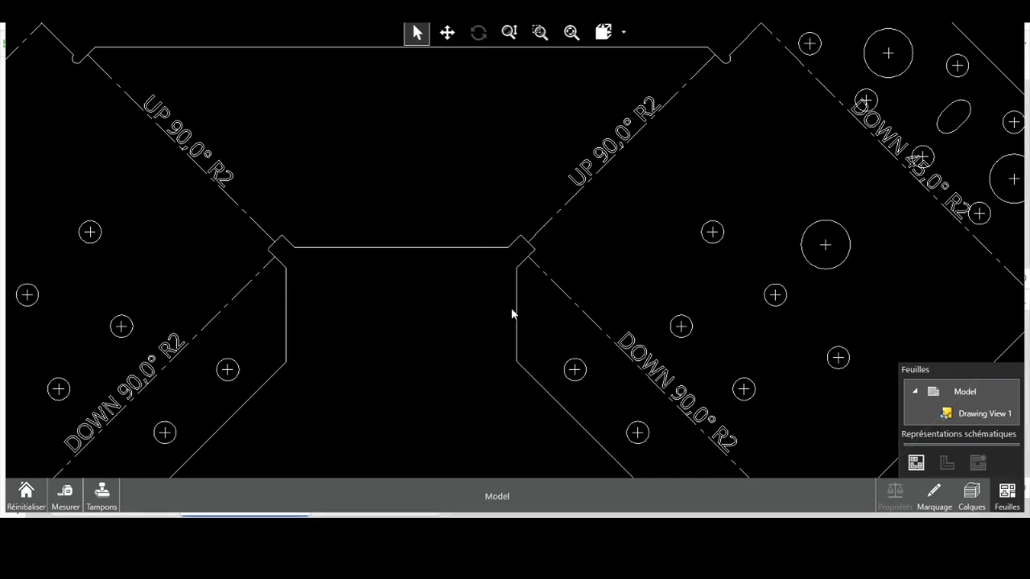
pyautogui.scroll(3, 567, 238)
pyautogui.scroll(1, 566, 233)
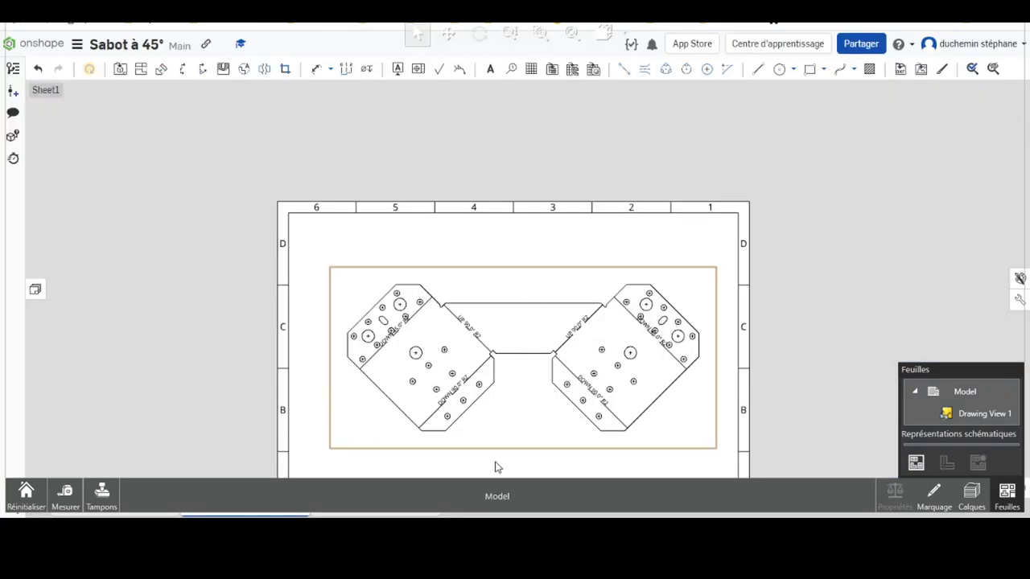
pyautogui.scroll(-2, 715, 471)
pyautogui.scroll(3, 395, 267)
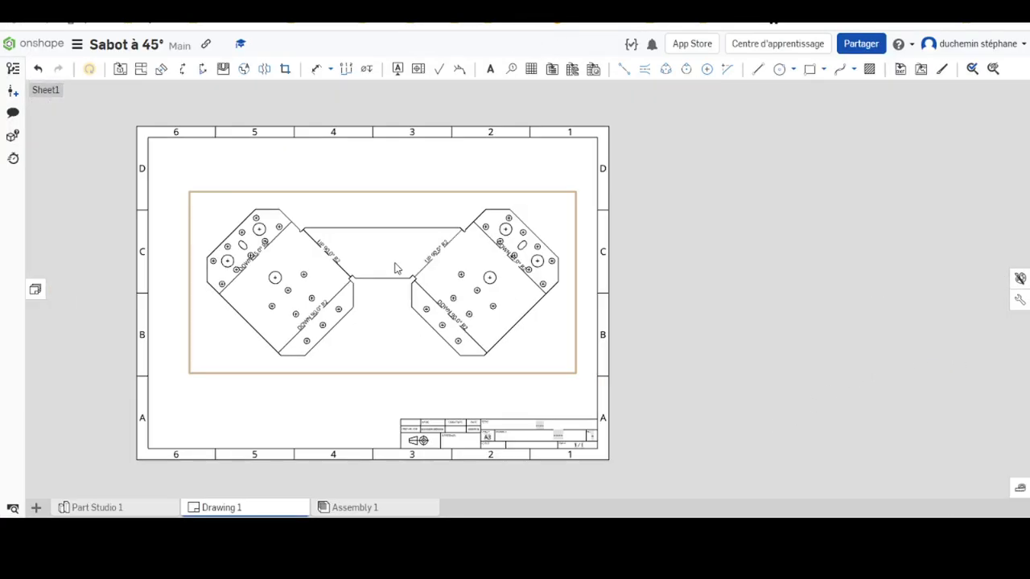